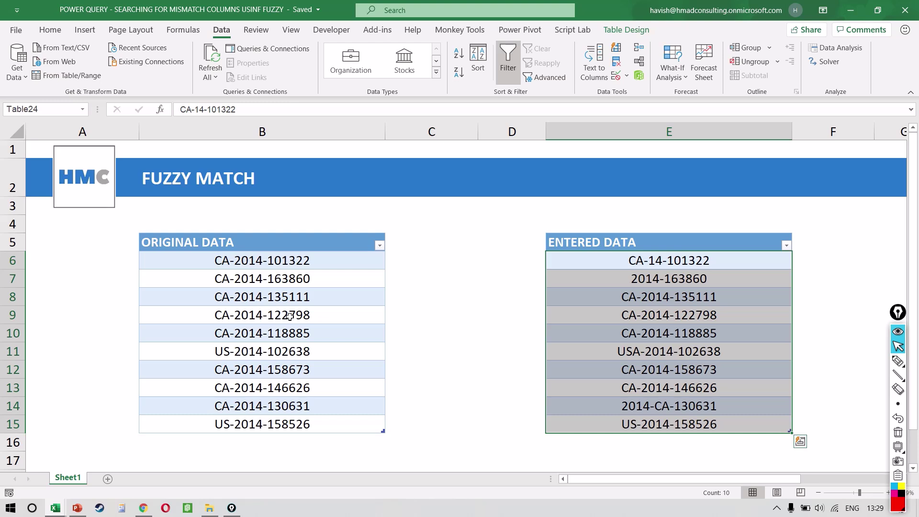
# - Compare the ORIGINAL DATA and ENTERED DATA columns row by row, especially rows 6, 11 and 14
pyautogui.press('Left')
pyautogui.press('Left')
pyautogui.press('Left')
pyautogui.hotkey('ctrl', 'shift', 'Down')
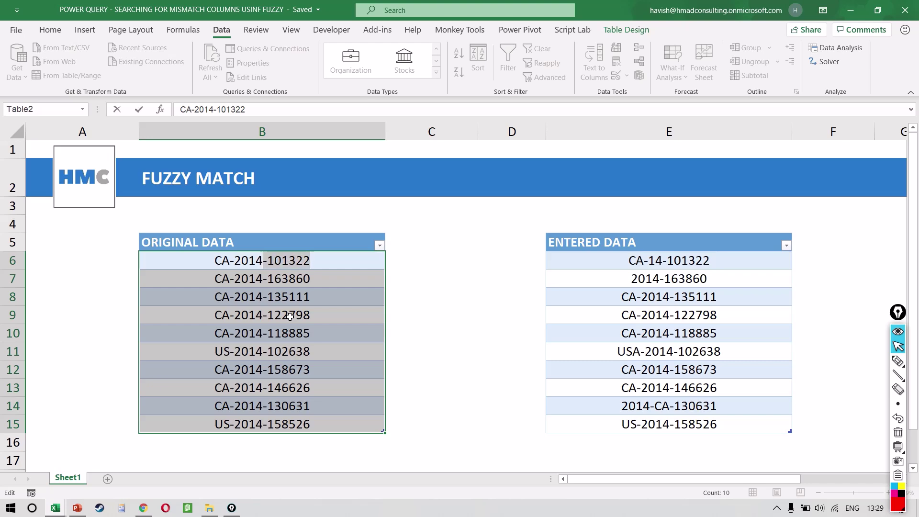
pyautogui.click(287, 129)
pyautogui.click(758, 132)
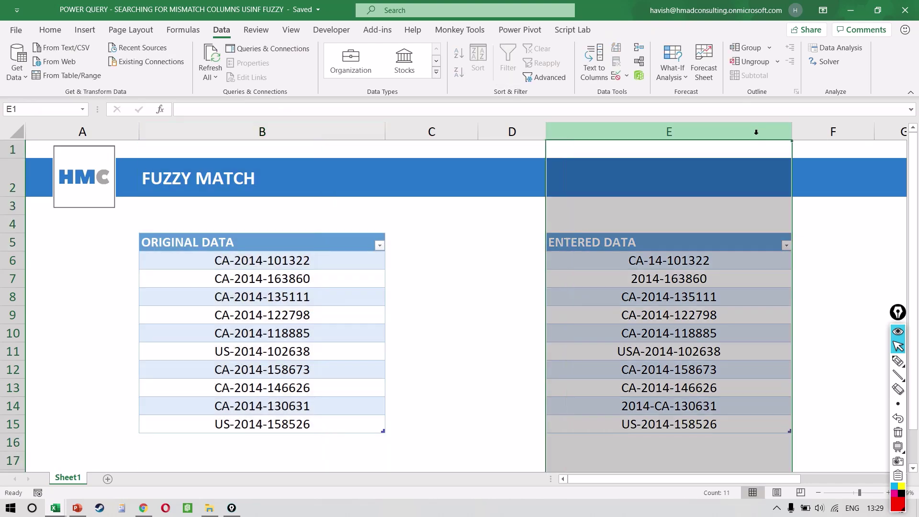
pyautogui.click(651, 275)
pyautogui.press('Up')
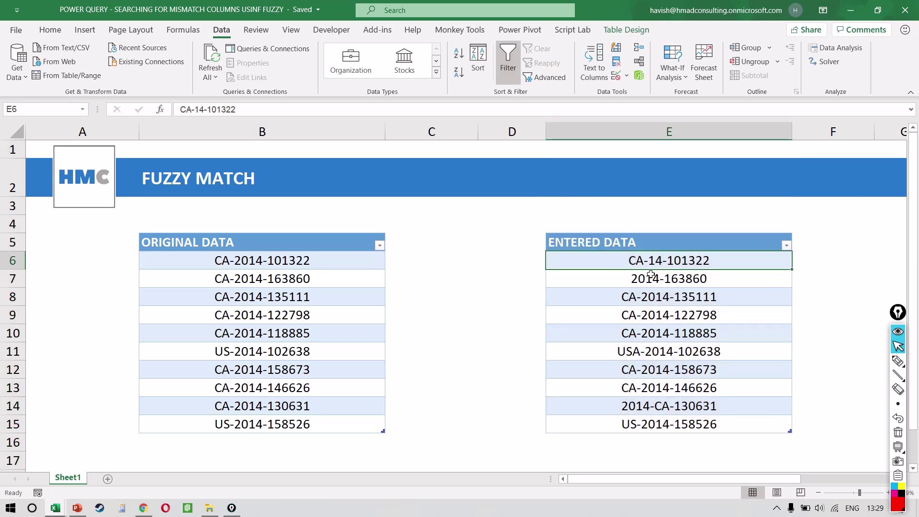
pyautogui.hotkey('shift', 'space')
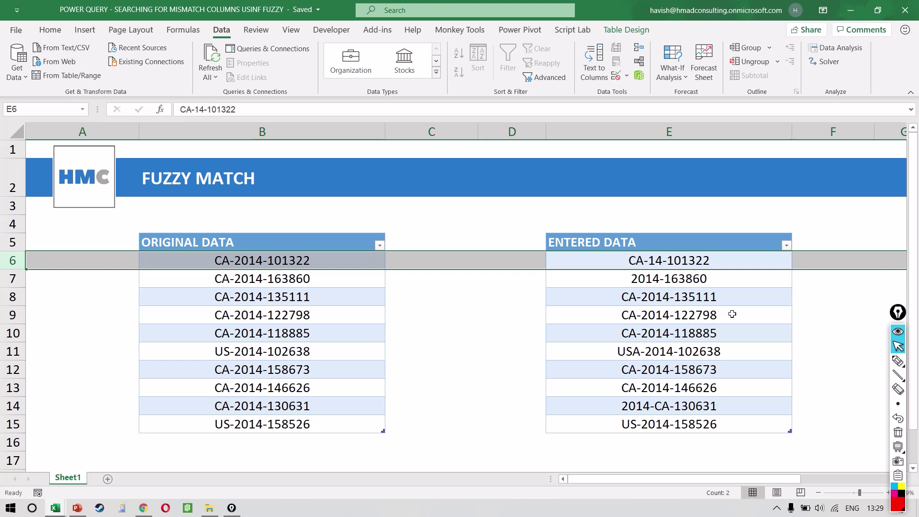
pyautogui.click(529, 350)
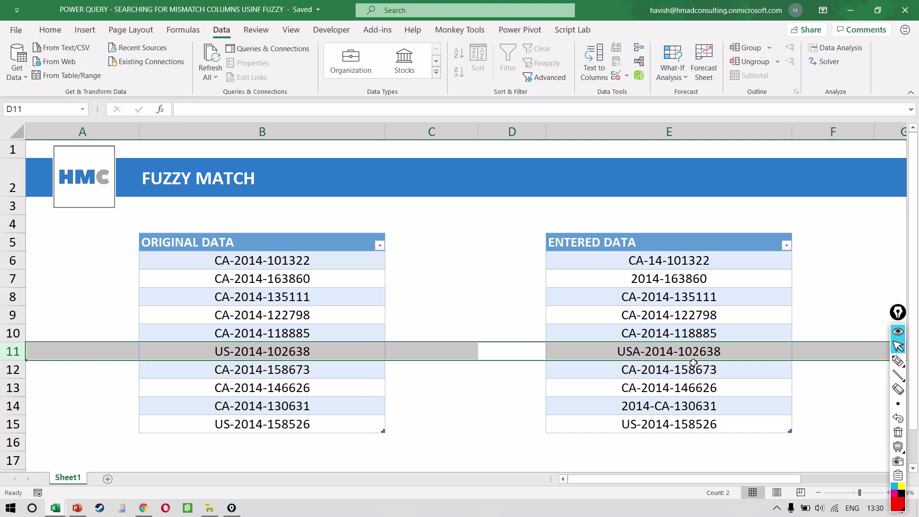
pyautogui.click(237, 399)
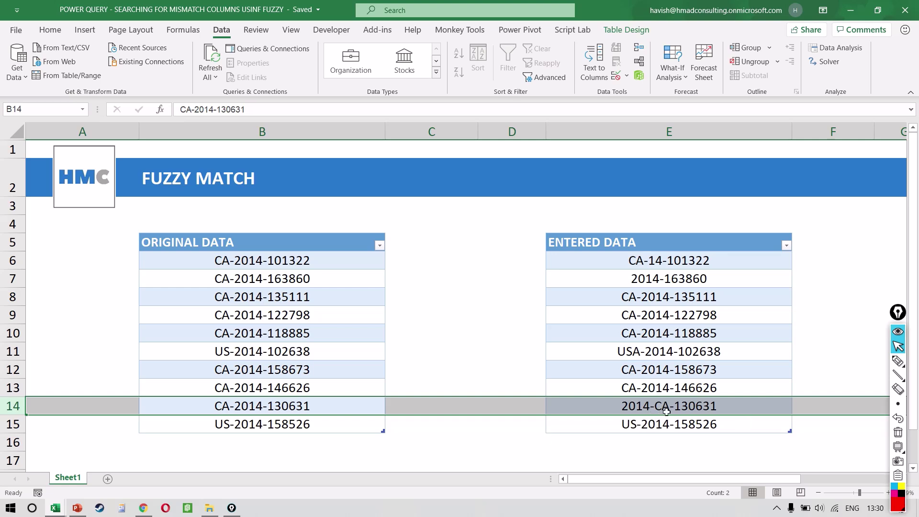
pyautogui.click(701, 326)
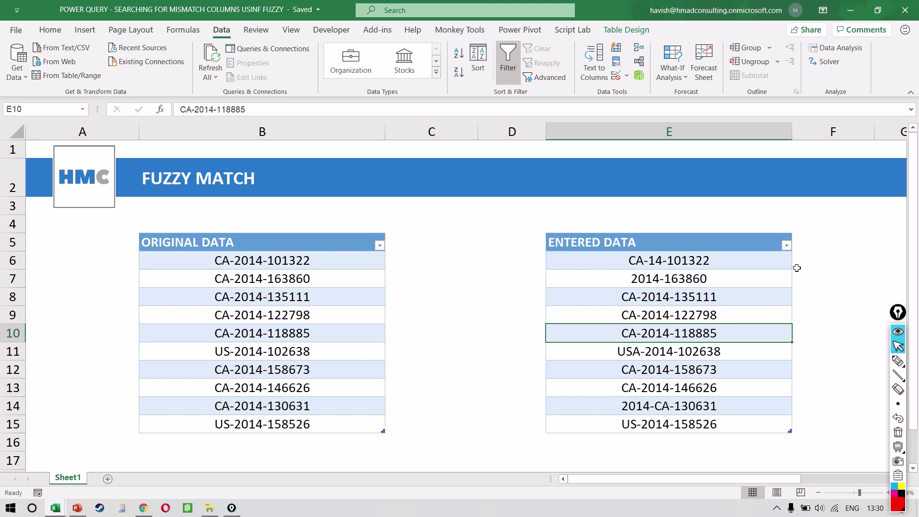
pyautogui.click(262, 278)
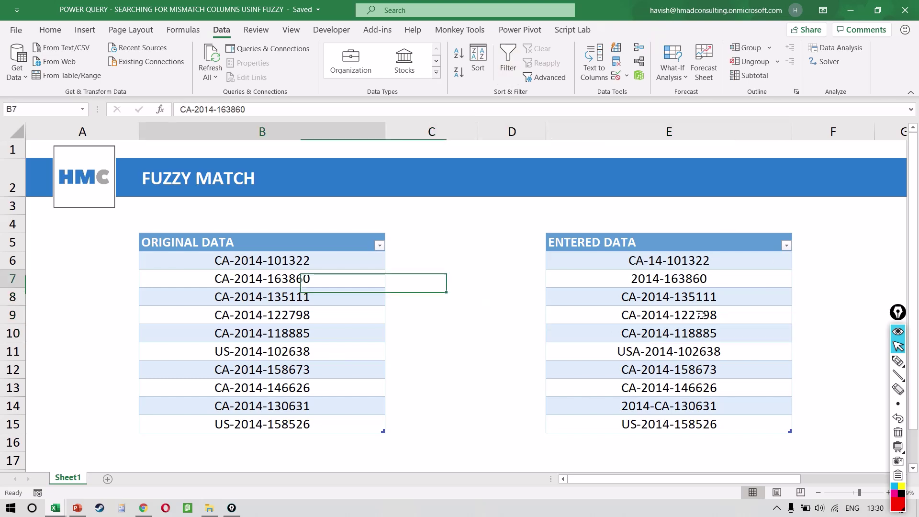
# - Rename the headers of both tables, in B5 and E5, to ID
pyautogui.click(82, 260)
pyautogui.click(263, 243)
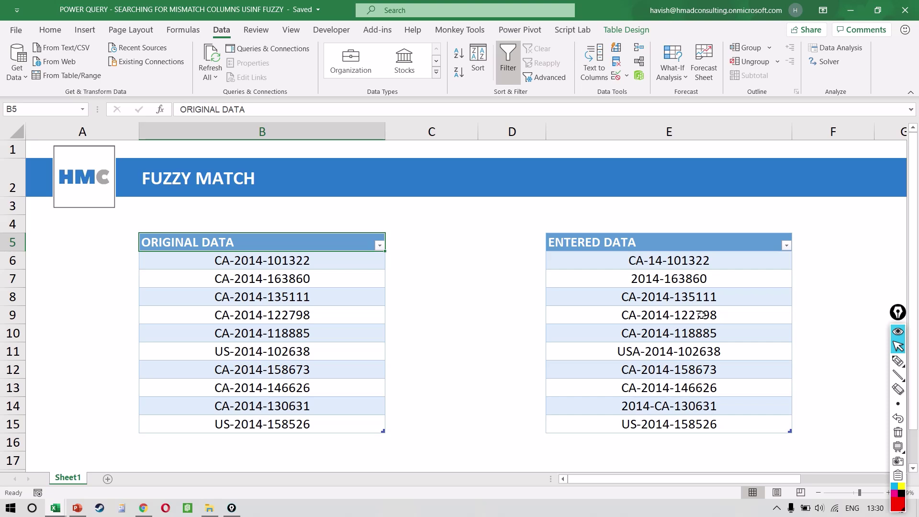
pyautogui.write('ID')
pyautogui.press('Right')
pyautogui.press('Right')
pyautogui.press('Right')
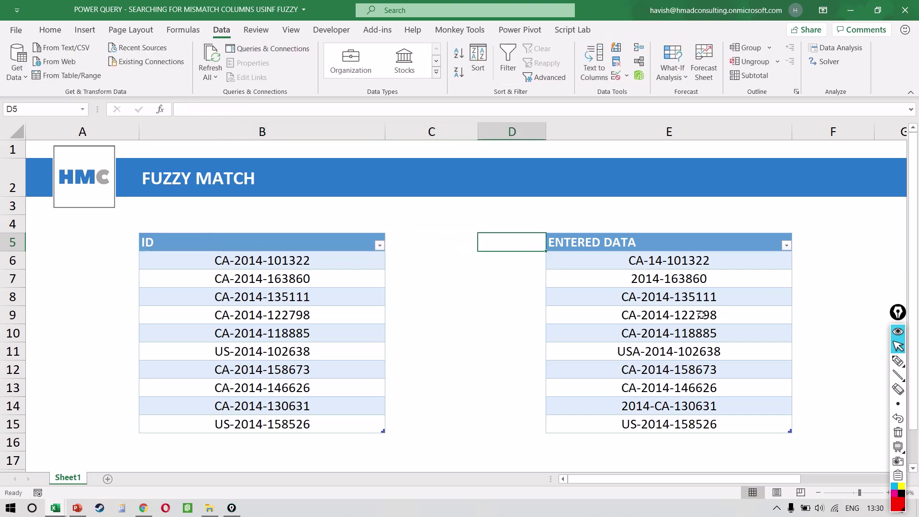
pyautogui.write('ID')
pyautogui.press('Right')
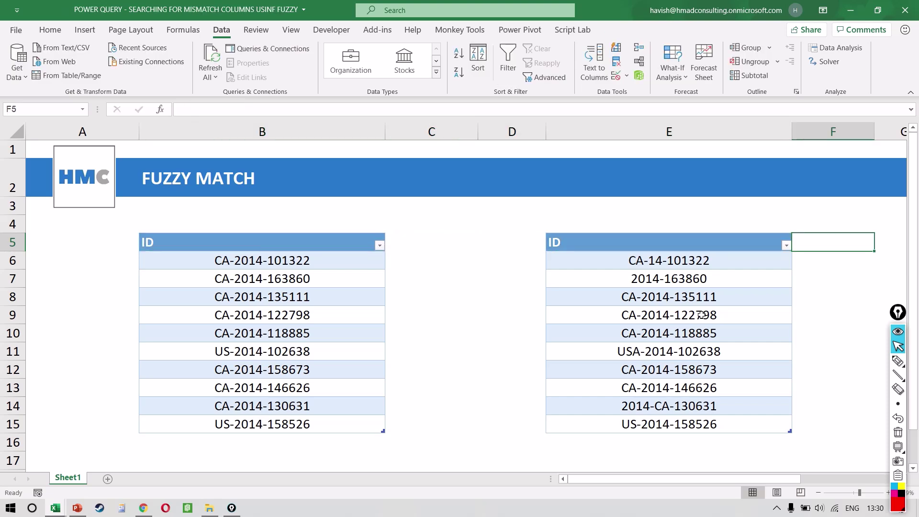
# - Add a SALES column to the second table and fill F6:F15 with =RANDBETWEEN(100,200)
pyautogui.write('SALES')
pyautogui.press('Return')
pyautogui.hotkey('shift', 'Down')
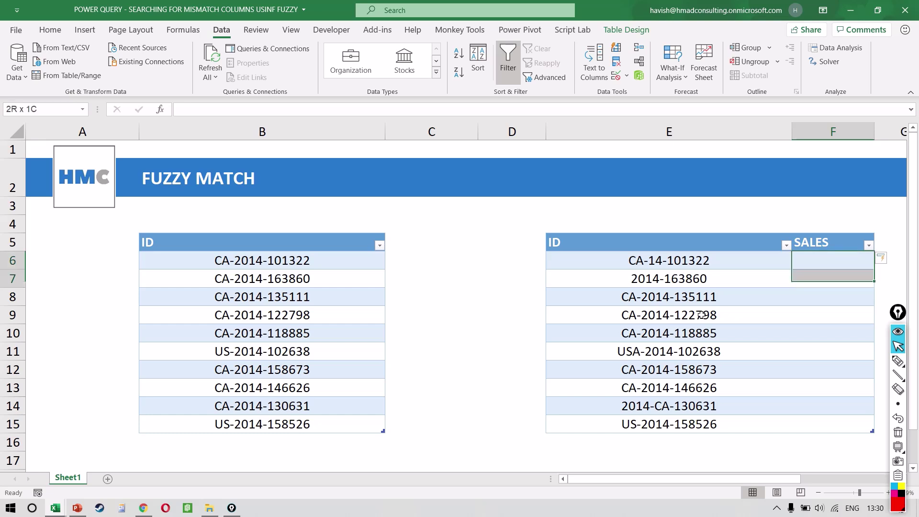
pyautogui.hotkey('shift', 'Down')
pyautogui.hotkey('shift', 'Down')
pyautogui.hotkey('shift', 'Down')
pyautogui.hotkey('shift', 'Down')
pyautogui.hotkey('shift', 'Down')
pyautogui.hotkey('shift', 'Down')
pyautogui.hotkey('shift', 'Down')
pyautogui.hotkey('shift', 'Down')
pyautogui.write('=')
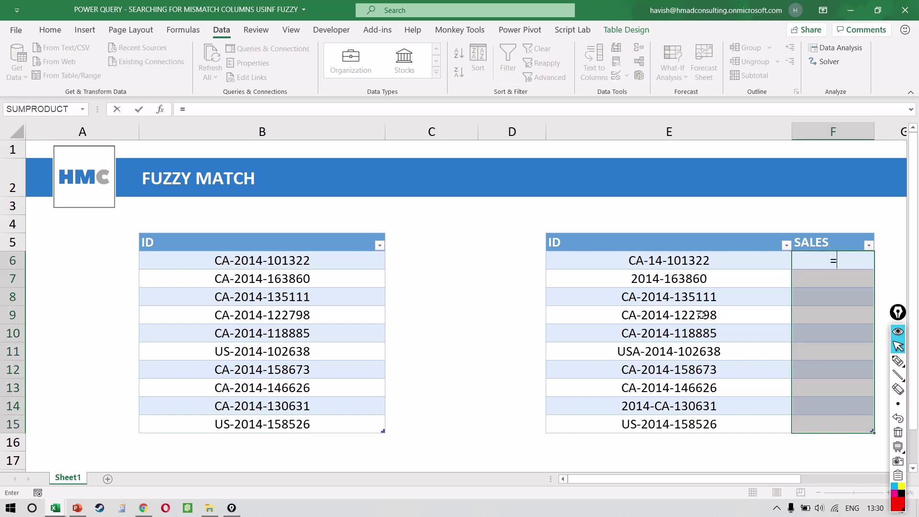
pyautogui.write('RAND')
pyautogui.press('Down')
pyautogui.press('Down')
pyautogui.press('Tab')
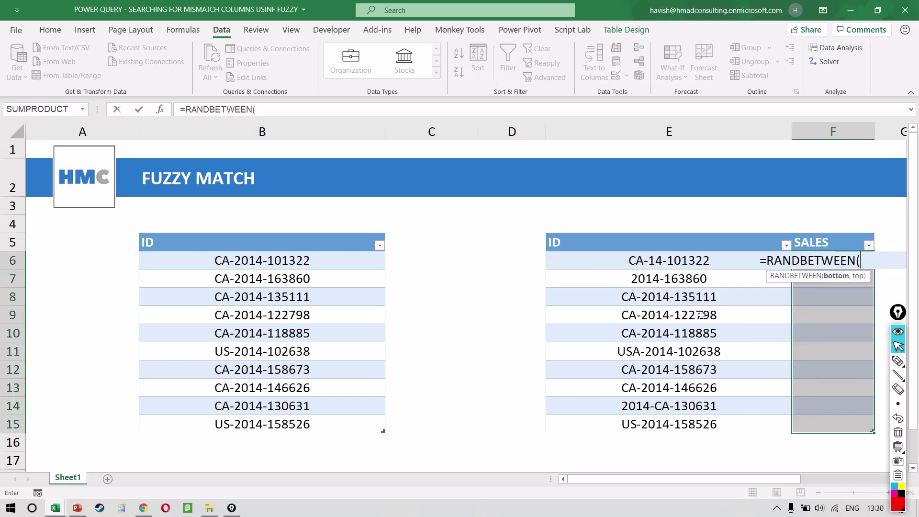
pyautogui.write('100,200)')
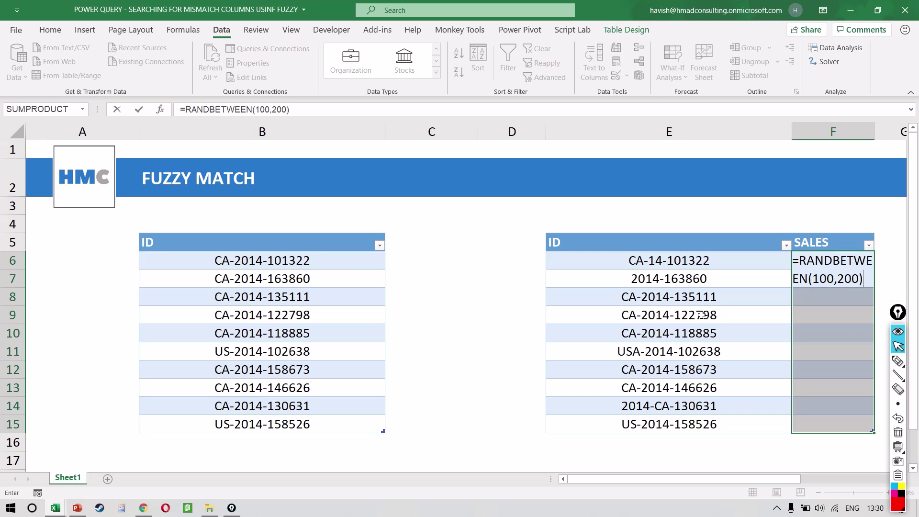
pyautogui.hotkey('ctrl', 'Return')
# - Replace the random-number formulas in the SALES column with their static values
pyautogui.hotkey('ctrl', 'c')
pyautogui.hotkey('ctrl', 'alt', 'v')
pyautogui.press('v')
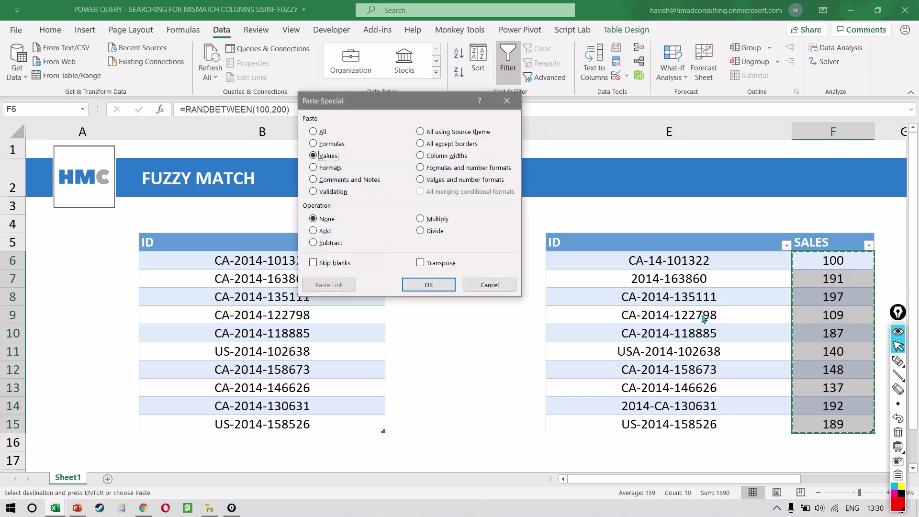
pyautogui.press('Return')
# - Review the ID entries of both tables alongside the SALES column
pyautogui.click(297, 261)
pyautogui.hotkey('ctrl', 'shift', 'Down')
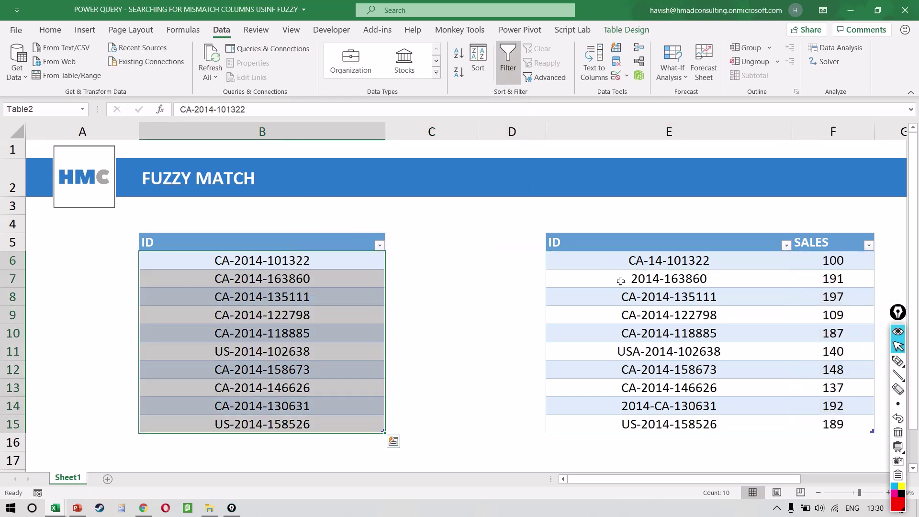
pyautogui.moveTo(650, 260); pyautogui.dragTo(651, 417)
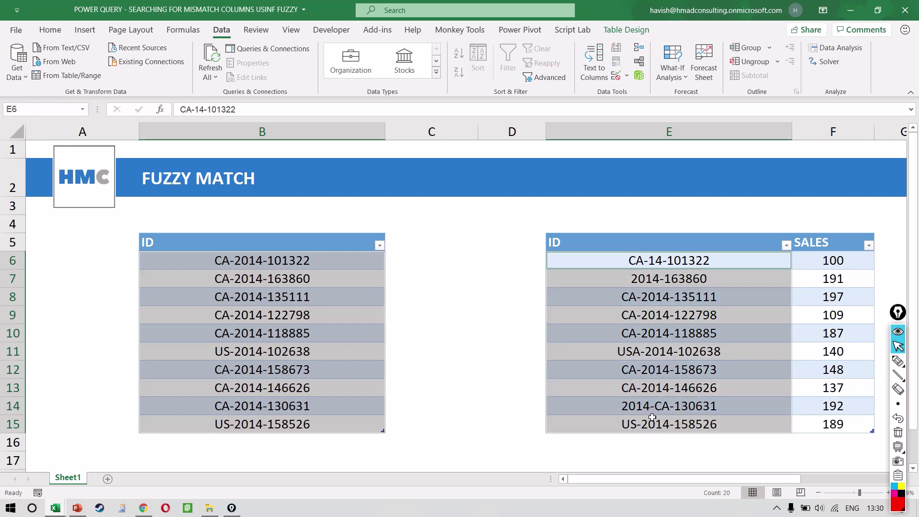
pyautogui.click(439, 265)
pyautogui.press('Right')
pyautogui.press('Right')
pyautogui.press('Right')
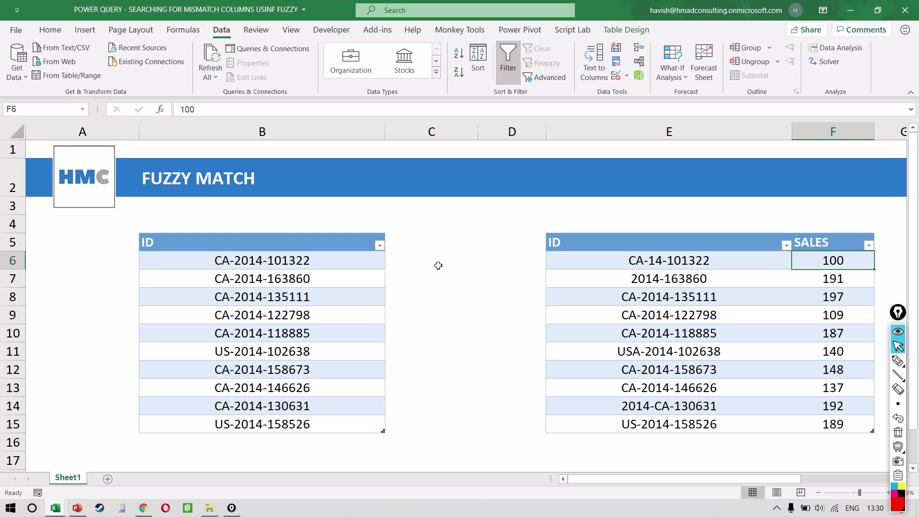
# - Insert a blank worksheet column at D, between the two tables
pyautogui.press('Left')
pyautogui.press('Left')
pyautogui.hotkey('ctrl', 'space')
pyautogui.hotkey('ctrl', 'shift', '+')
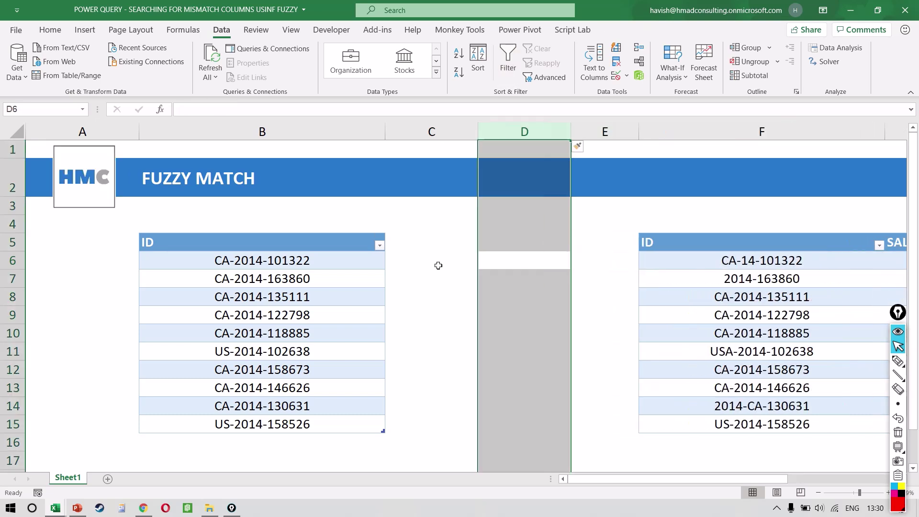
pyautogui.press('Left')
pyautogui.press('Right')
pyautogui.write('=VLOOKUP(')
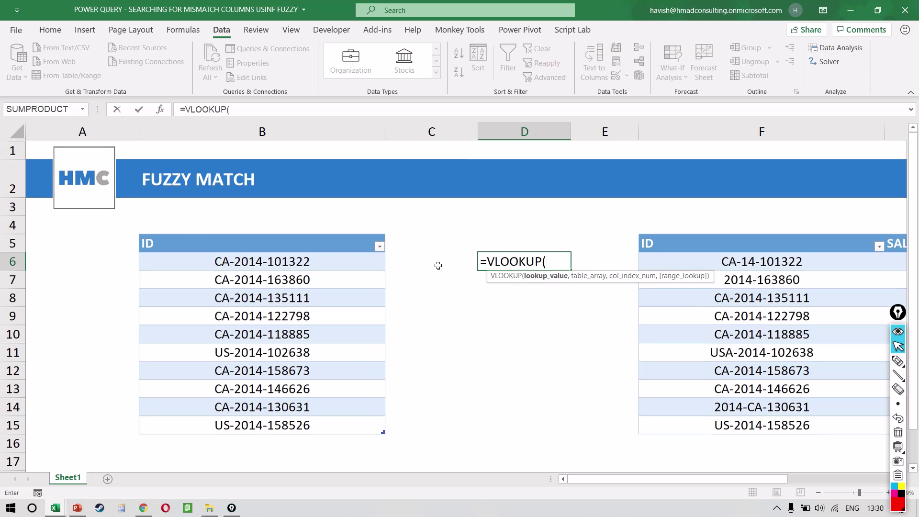
pyautogui.press('Escape')
# - Enter =VLOOKUP(B6,Table24[#All],2,FALSE) in D6 to look up the first ID's sales
pyautogui.scroll(-3, 438, 265)
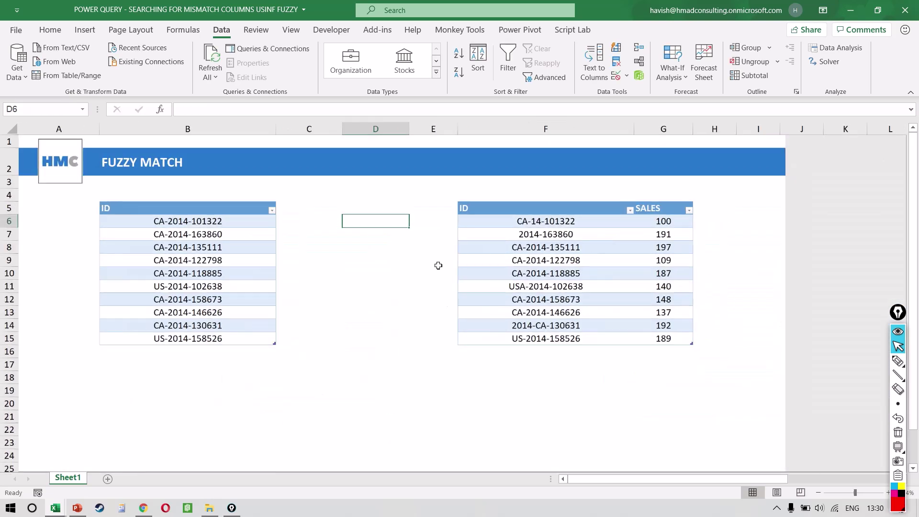
pyautogui.write('=VLOOKUP(')
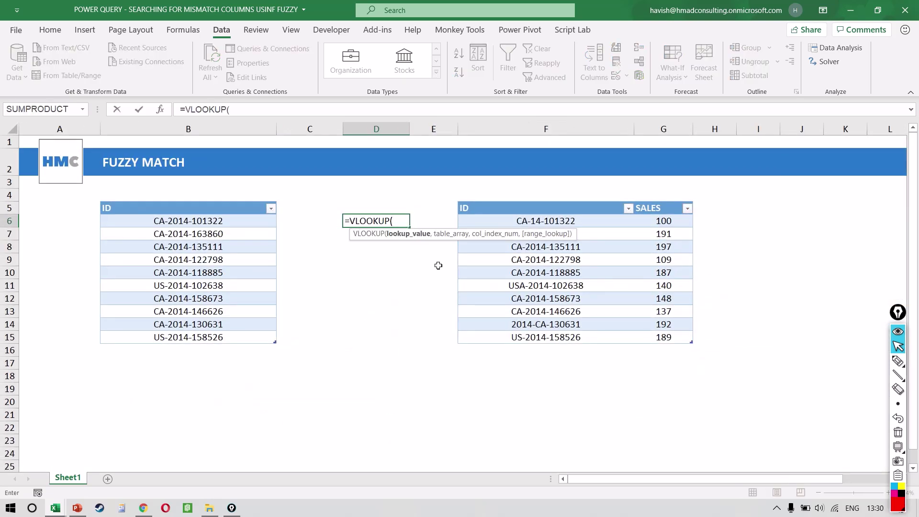
pyautogui.write('B6,')
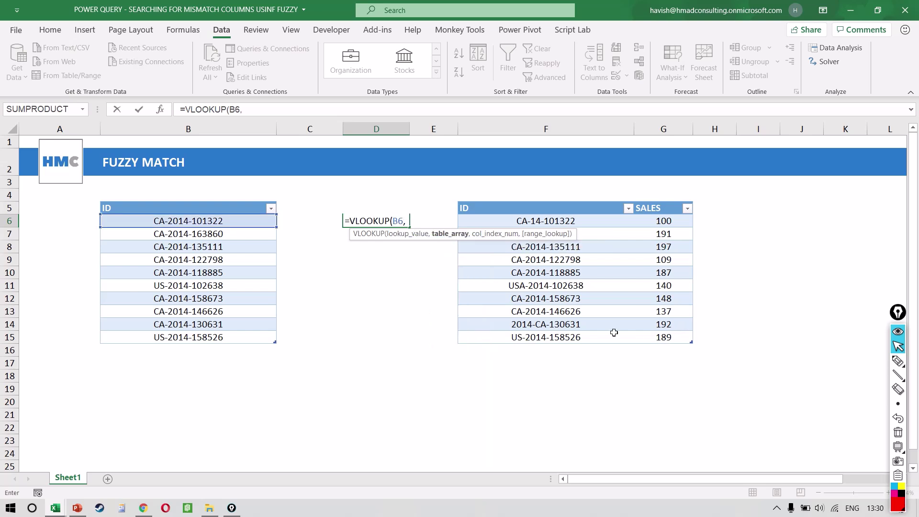
pyautogui.moveTo(576, 336); pyautogui.dragTo(664, 209)
pyautogui.write(',2,')
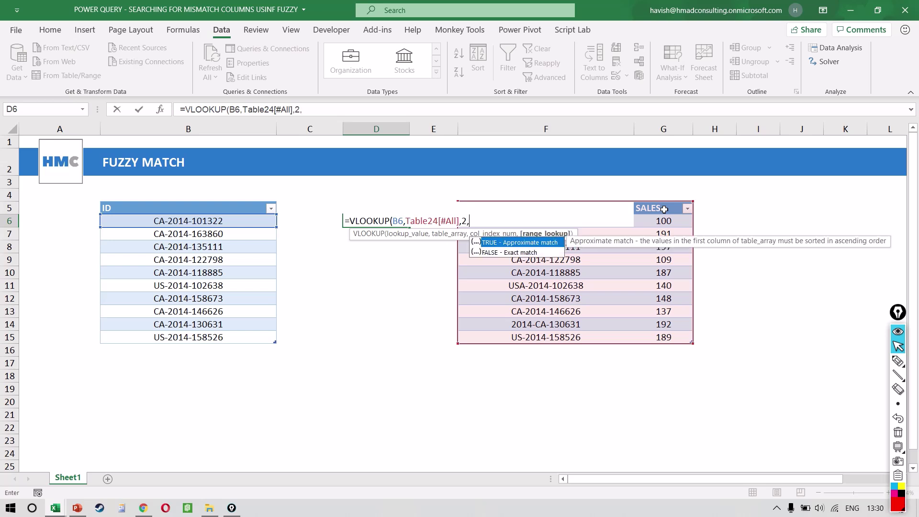
pyautogui.press('Down')
pyautogui.press('Tab')
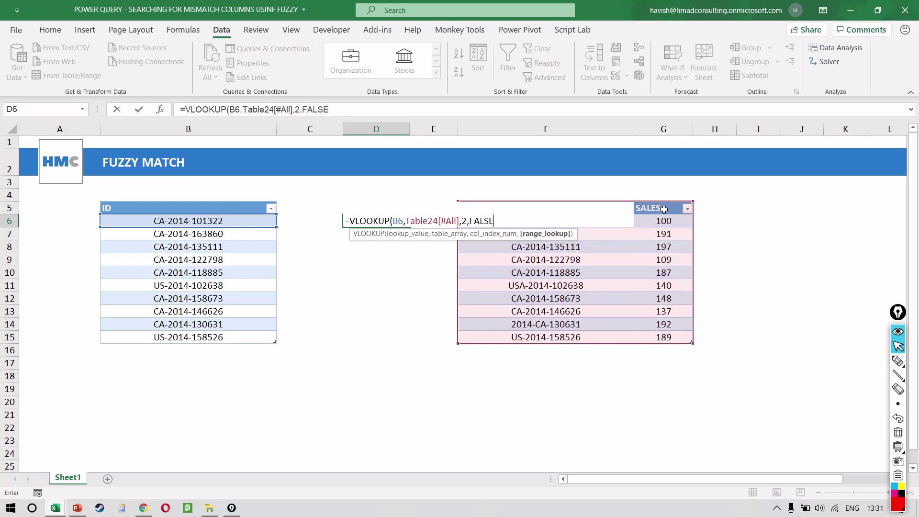
pyautogui.write(')')
pyautogui.hotkey('ctrl', 'Return')
# - Fill the VLOOKUP formula down through D15 and compare the IDs of row 6 in both tables
pyautogui.hotkey('shift', 'Down')
pyautogui.hotkey('shift', 'Down')
pyautogui.hotkey('shift', 'Down')
pyautogui.hotkey('shift', 'Down')
pyautogui.hotkey('shift', 'Down')
pyautogui.hotkey('shift', 'Down')
pyautogui.hotkey('shift', 'Down')
pyautogui.hotkey('shift', 'Down')
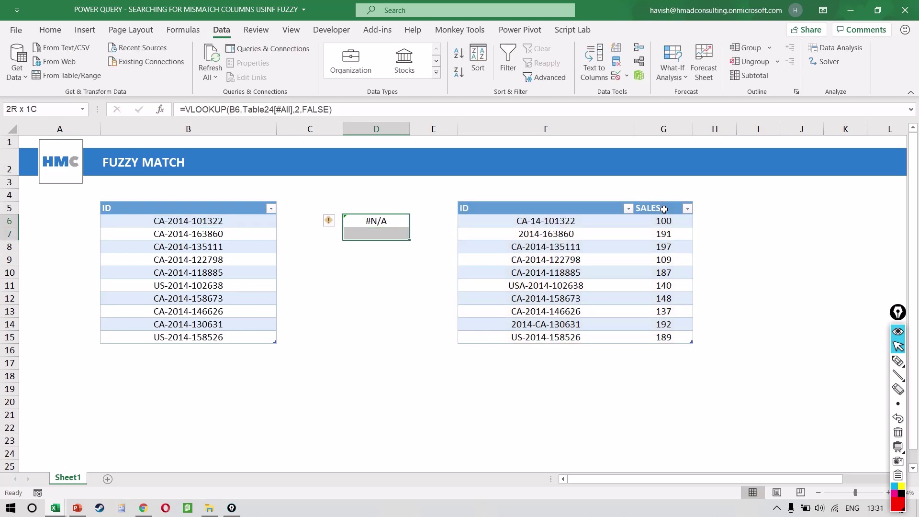
pyautogui.hotkey('shift', 'Down')
pyautogui.hotkey('ctrl', 'd')
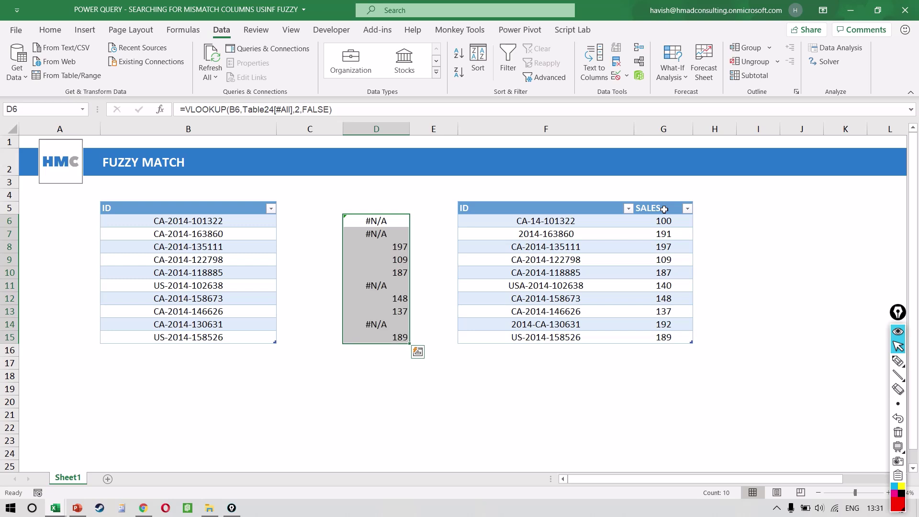
pyautogui.click(252, 219)
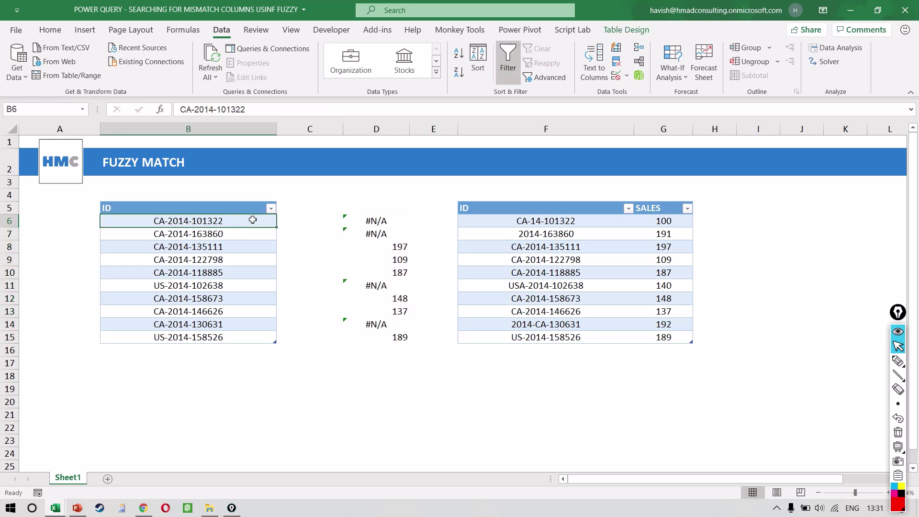
pyautogui.click(557, 226)
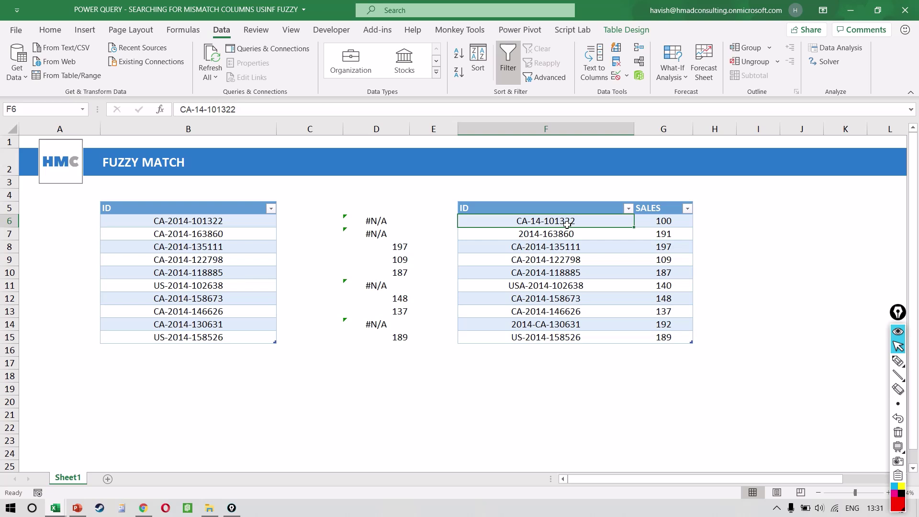
# - Name the first ID table FIRST and the table with the SALES column SECOND
pyautogui.click(215, 243)
pyautogui.click(626, 30)
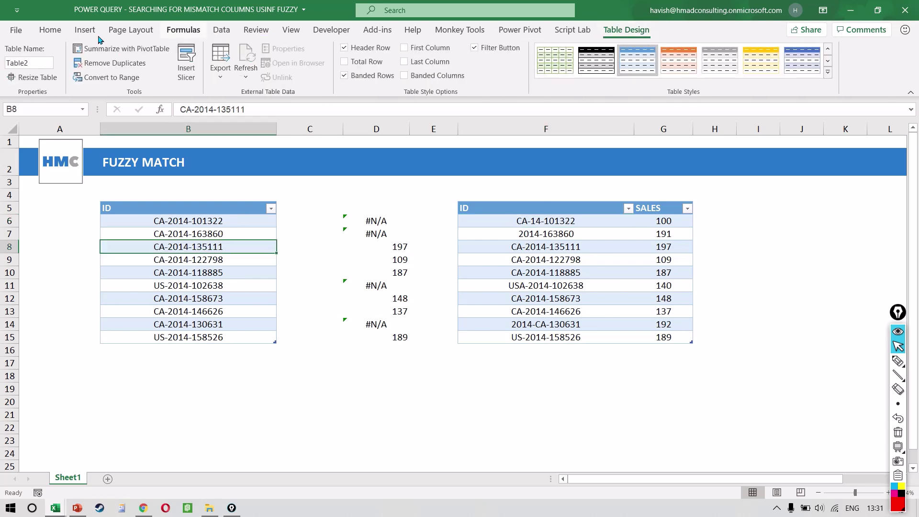
pyautogui.click(49, 62)
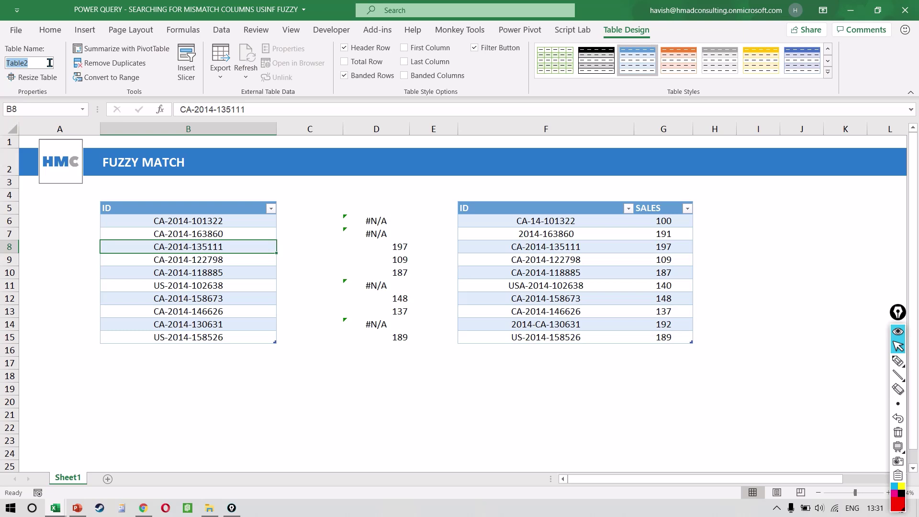
pyautogui.write('FIRST')
pyautogui.press('Return')
pyautogui.click(624, 261)
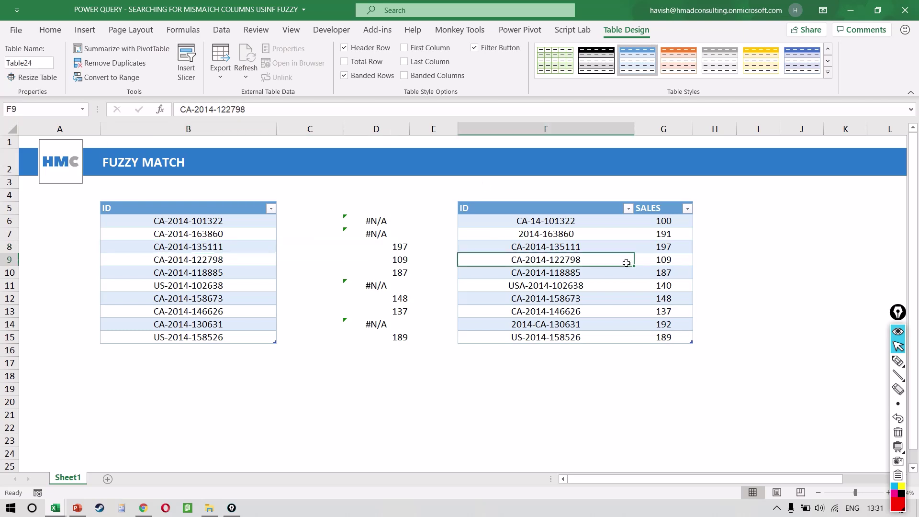
pyautogui.click(46, 66)
pyautogui.write('SECOND')
# - Clear the VLOOKUP formulas from D6:D15 and select a cell in the first ID table
pyautogui.click(374, 234)
pyautogui.press('Up')
pyautogui.hotkey('ctrl', 'shift', 'Down')
pyautogui.press('Delete')
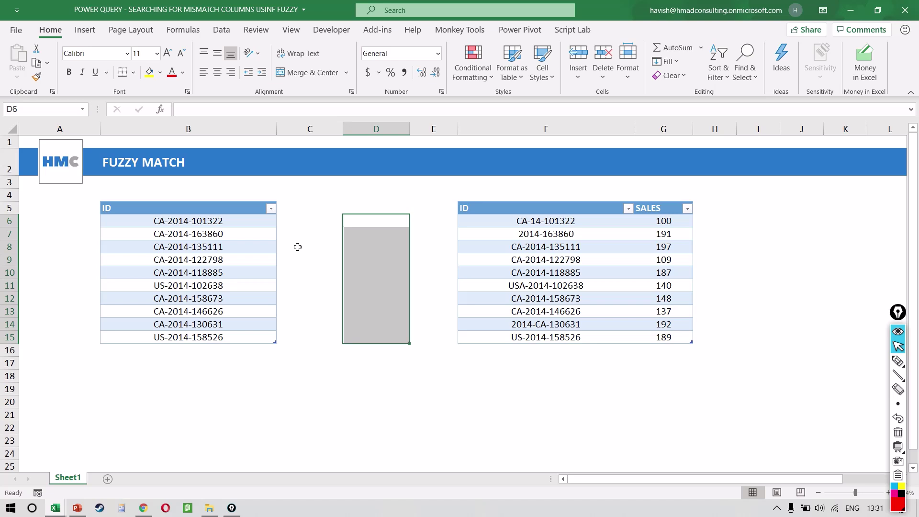
pyautogui.click(233, 258)
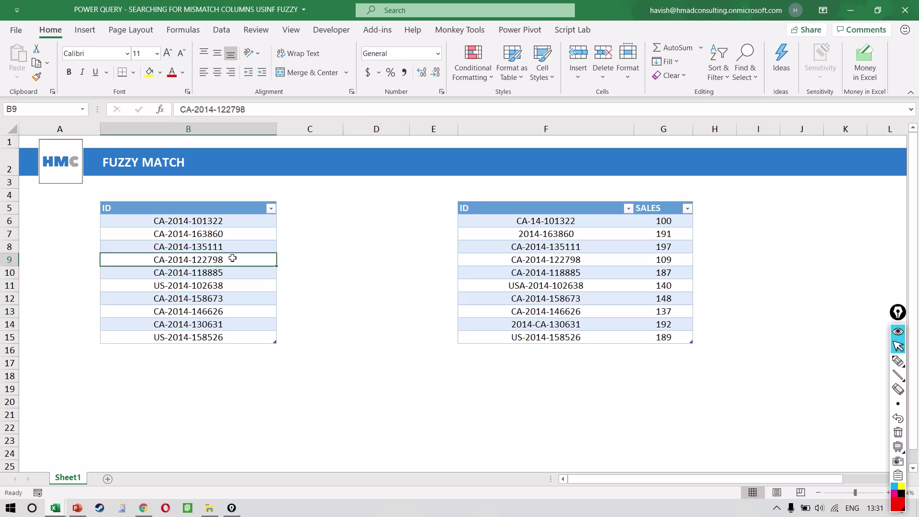
# - Import the FIRST table into Power Query and load the query to a new worksheet
pyautogui.click(223, 31)
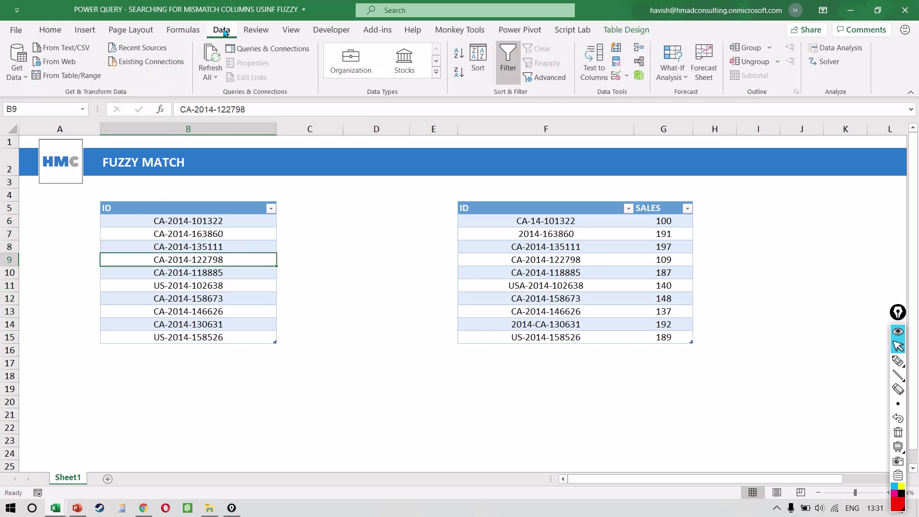
pyautogui.click(87, 84)
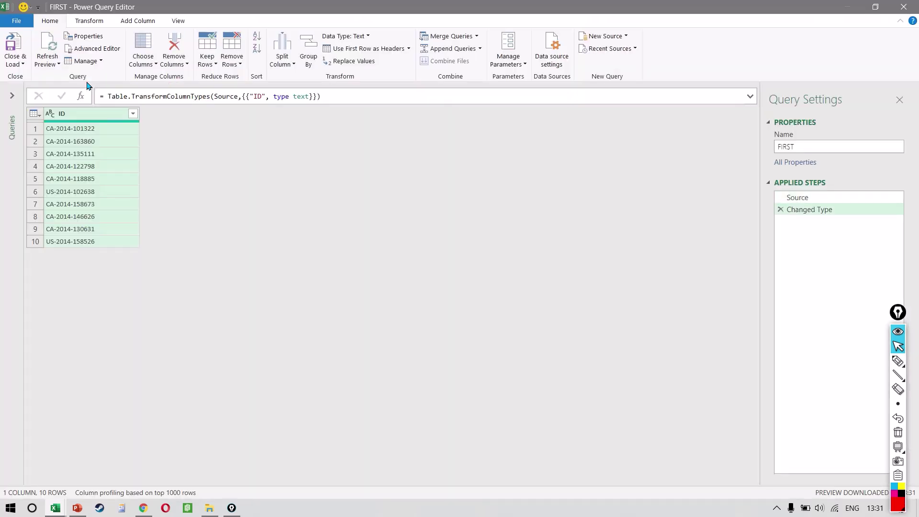
pyautogui.click(15, 47)
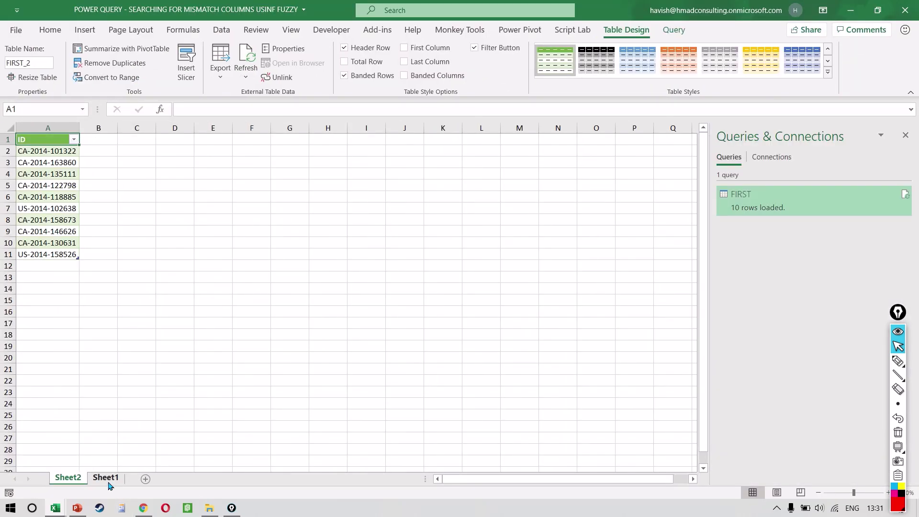
# - Import the SECOND table with the SALES column from Sheet1 into Power Query
pyautogui.click(106, 477)
pyautogui.click(639, 284)
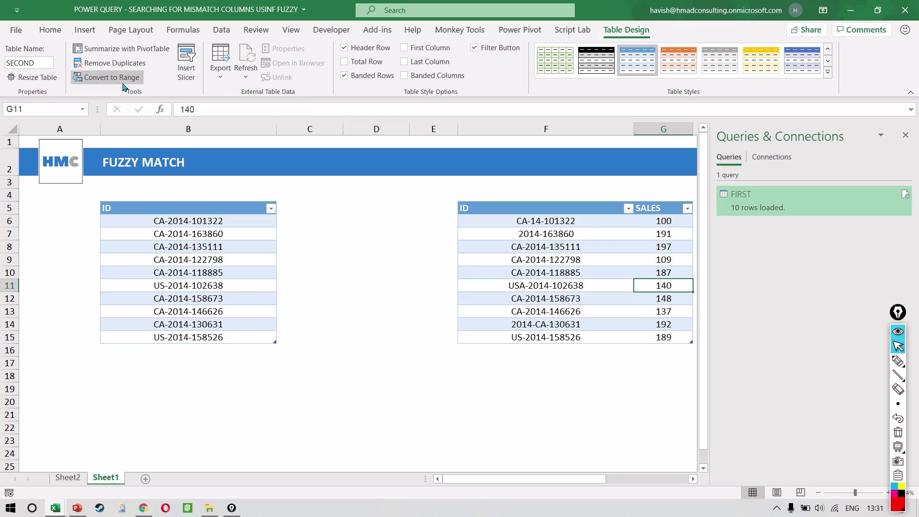
pyautogui.click(222, 30)
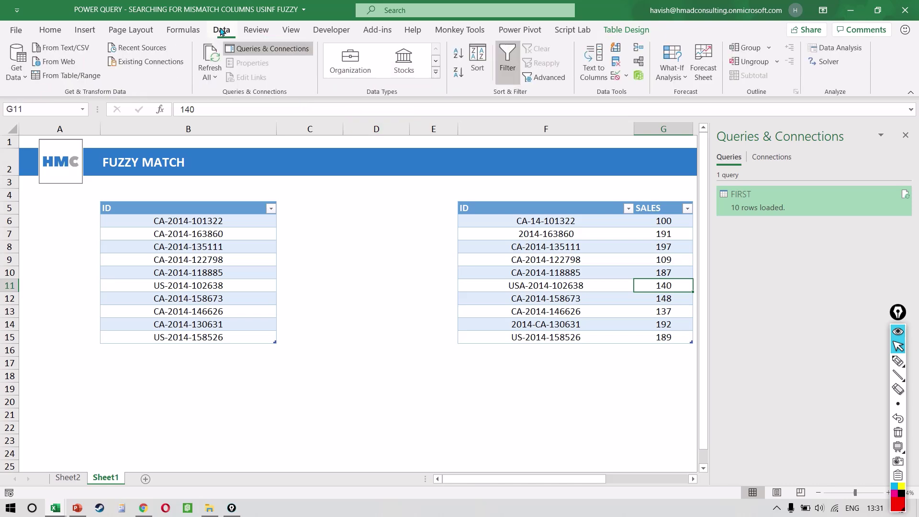
pyautogui.click(81, 76)
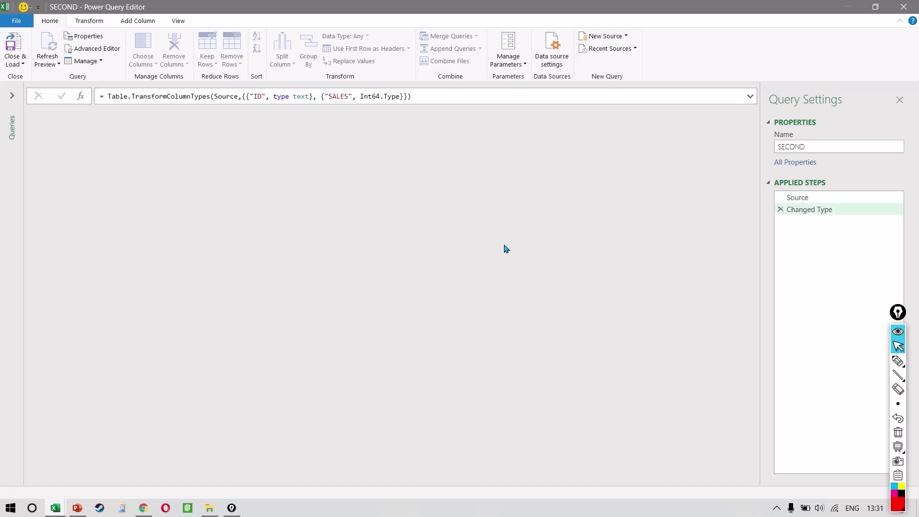
# - Merge the FIRST query with SECOND as a new query, matching on the ID column of both tables
pyautogui.click(12, 95)
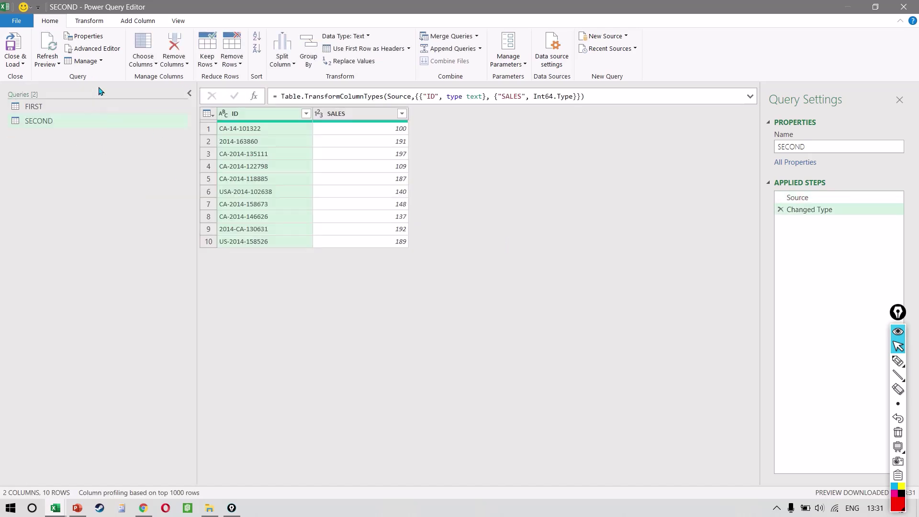
pyautogui.click(93, 107)
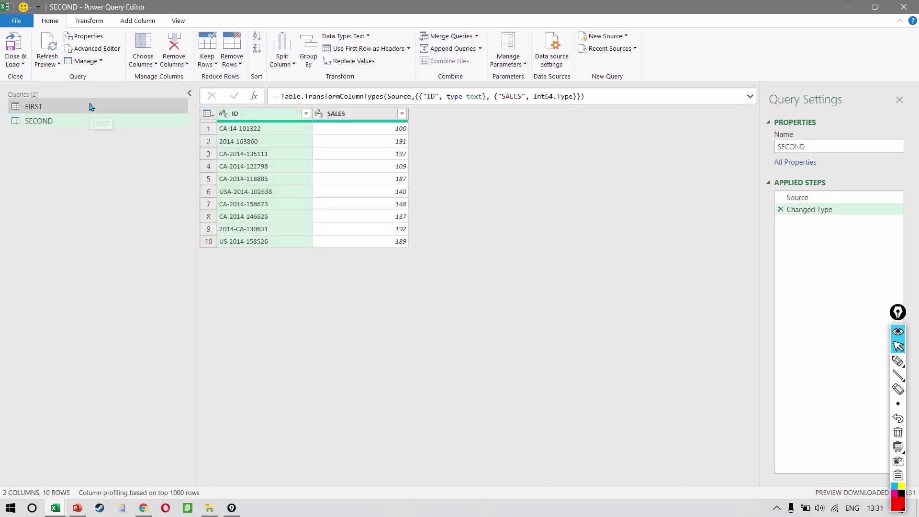
pyautogui.click(477, 38)
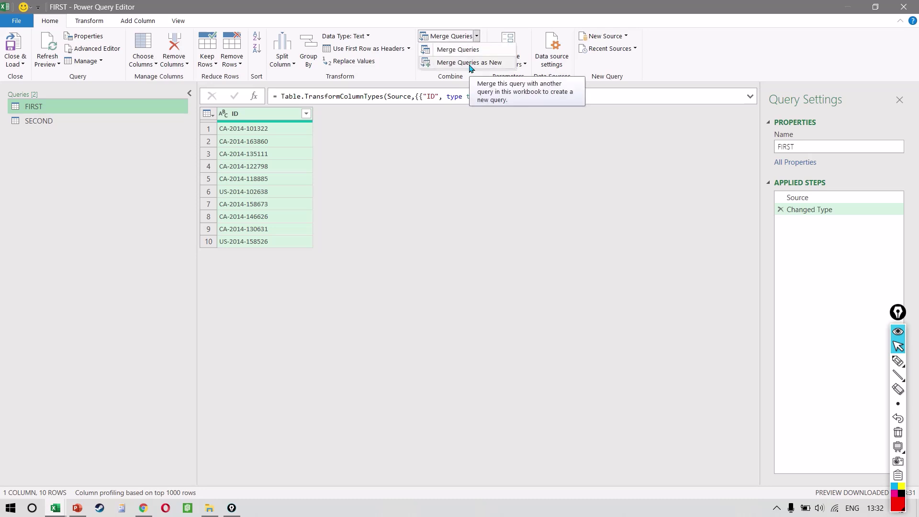
pyautogui.click(470, 63)
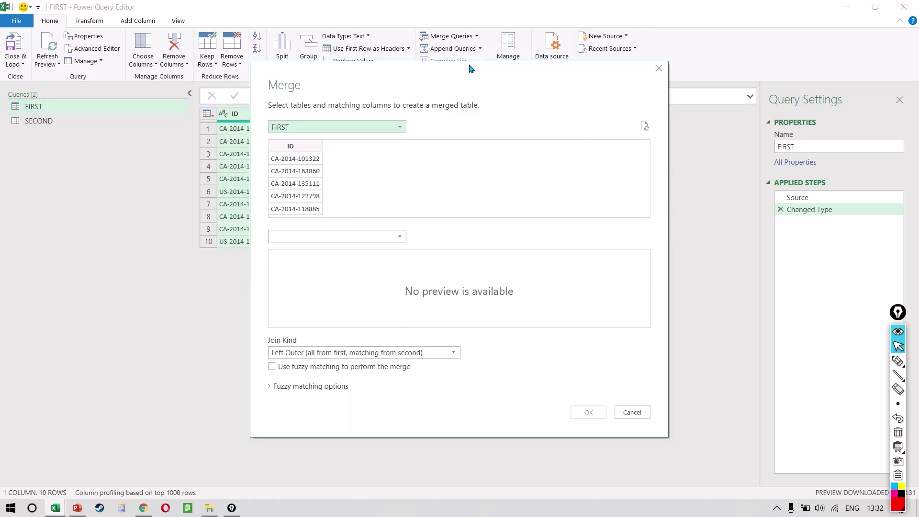
pyautogui.click(350, 237)
pyautogui.click(334, 264)
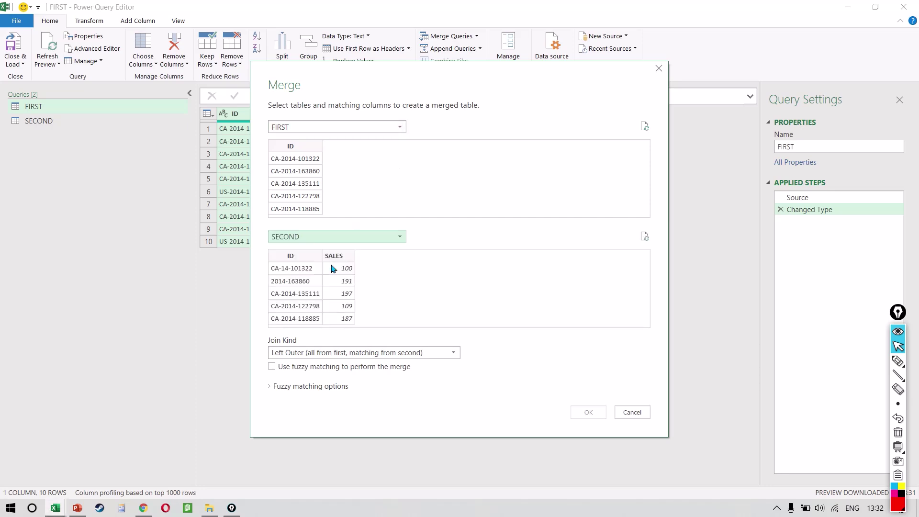
pyautogui.click(275, 152)
pyautogui.click(309, 256)
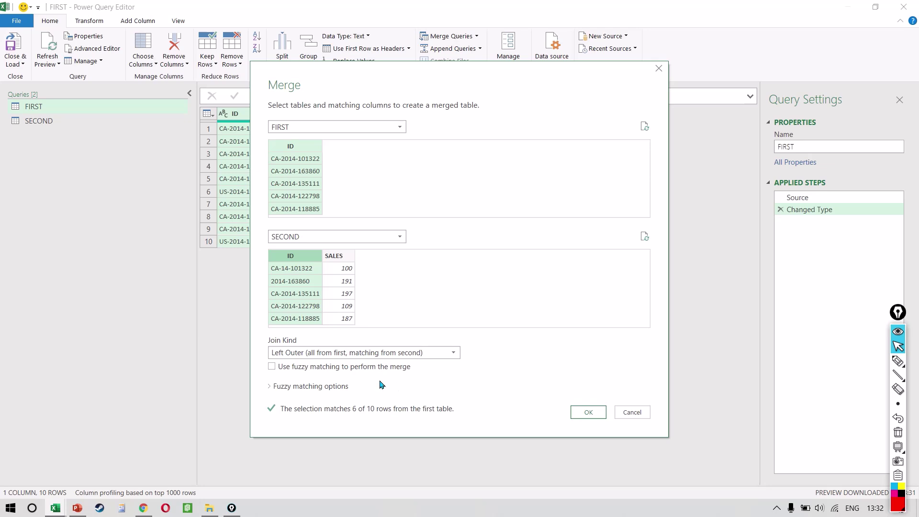
# - Enable fuzzy matching for the merge and expand the fuzzy matching options to review them
pyautogui.click(272, 367)
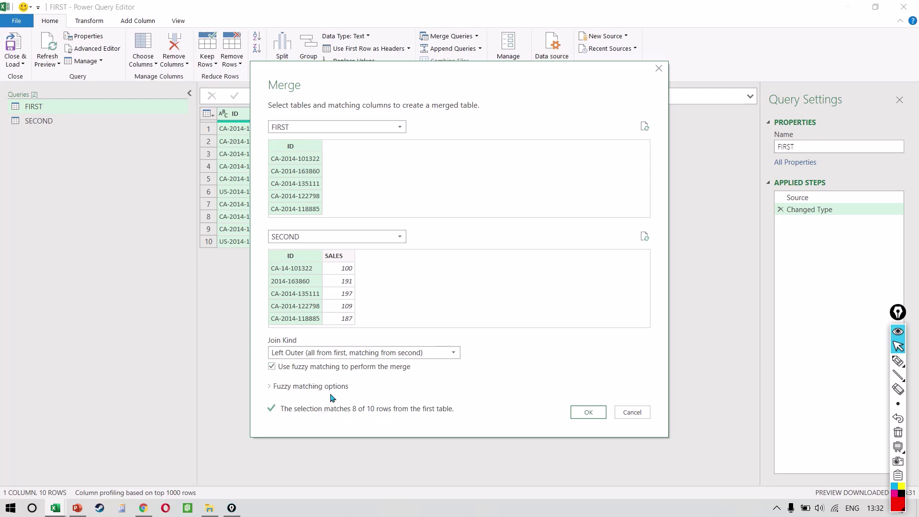
pyautogui.click(269, 386)
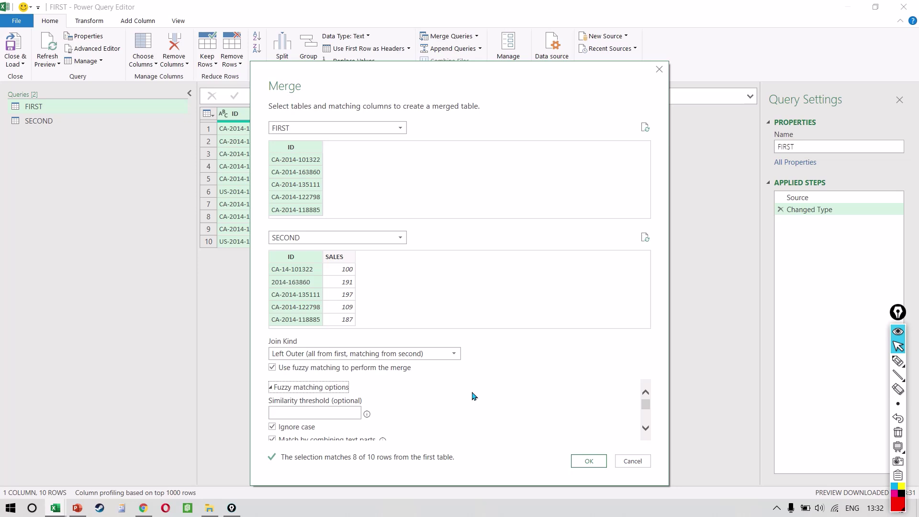
pyautogui.scroll(-1, 473, 396)
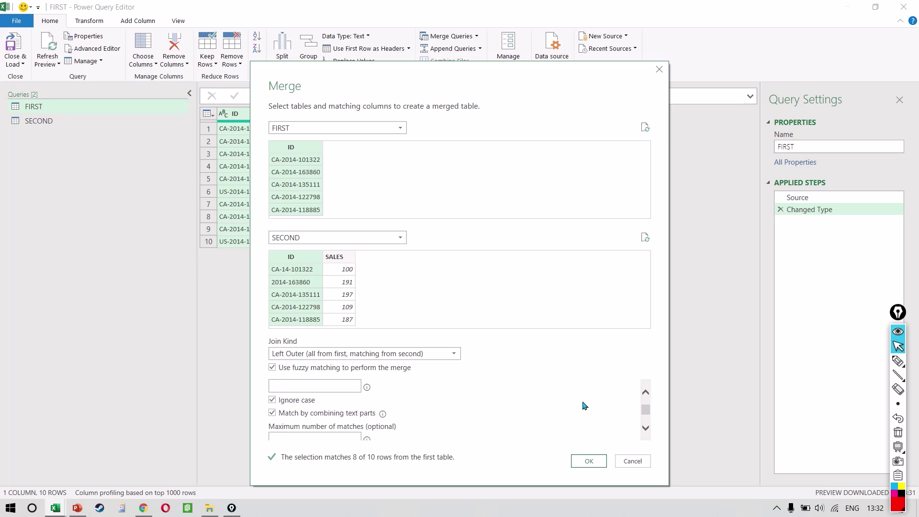
pyautogui.scroll(-1, 583, 405)
pyautogui.scroll(1, 584, 405)
pyautogui.scroll(-1, 584, 406)
pyautogui.scroll(1, 584, 406)
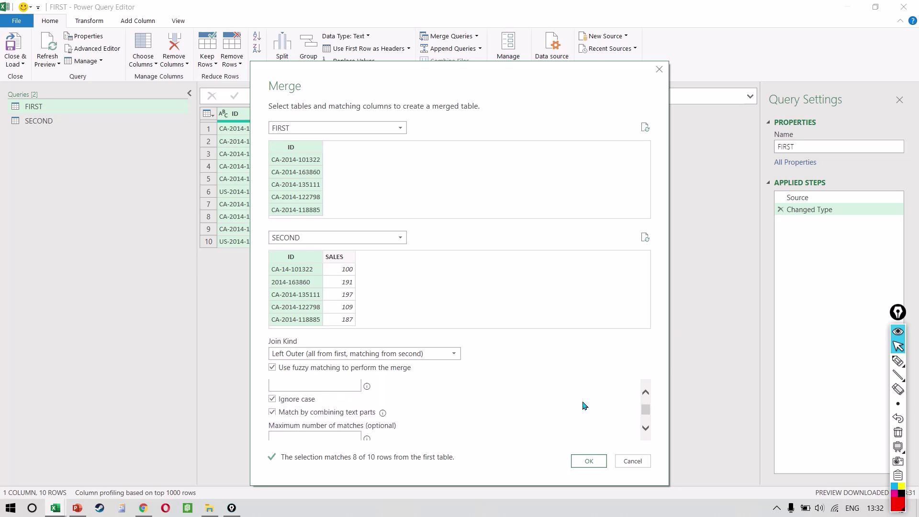
pyautogui.scroll(1, 584, 406)
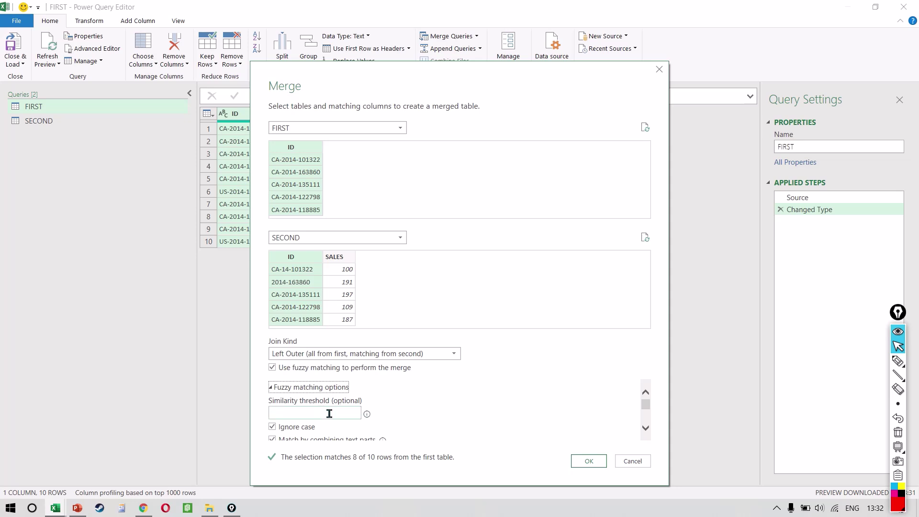
# - Set the similarity threshold to 0.5, try 0.6, restore 0.5 and confirm the merge
pyautogui.moveTo(368, 416)
pyautogui.click(347, 414)
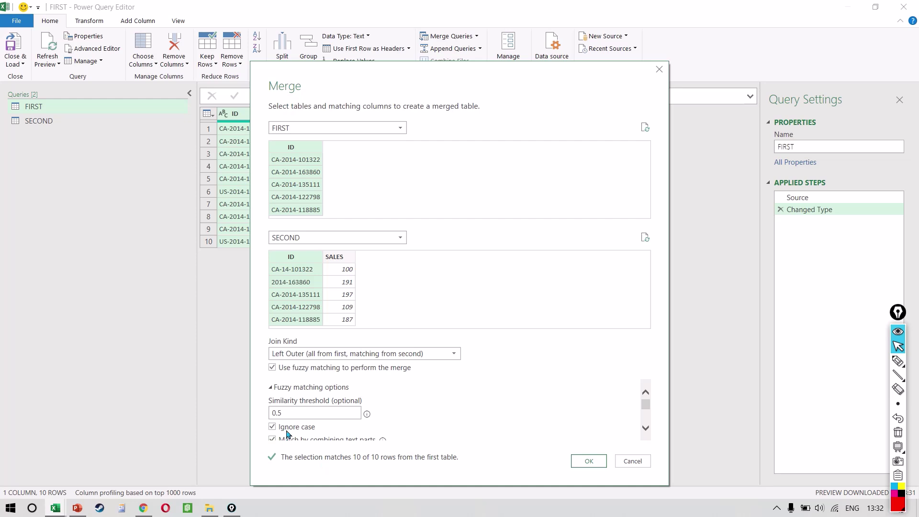
pyautogui.click(295, 415)
pyautogui.press('BackSpace')
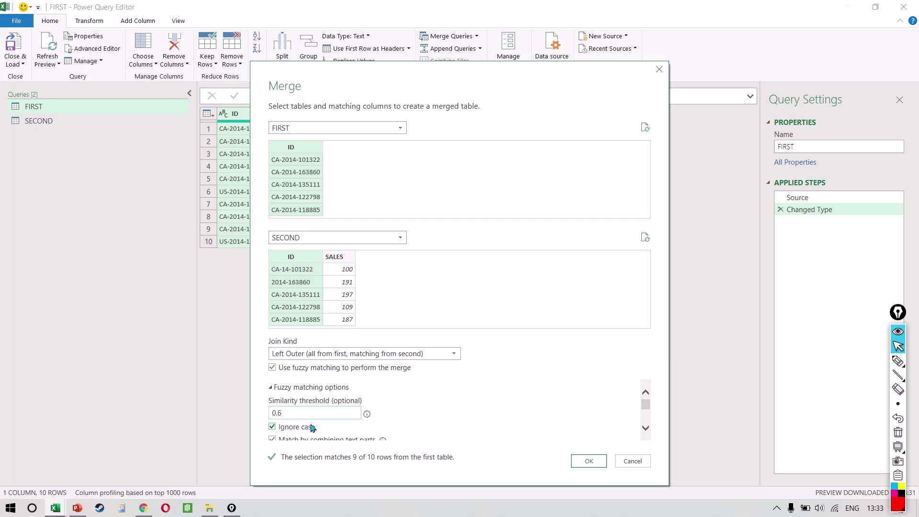
pyautogui.write('5')
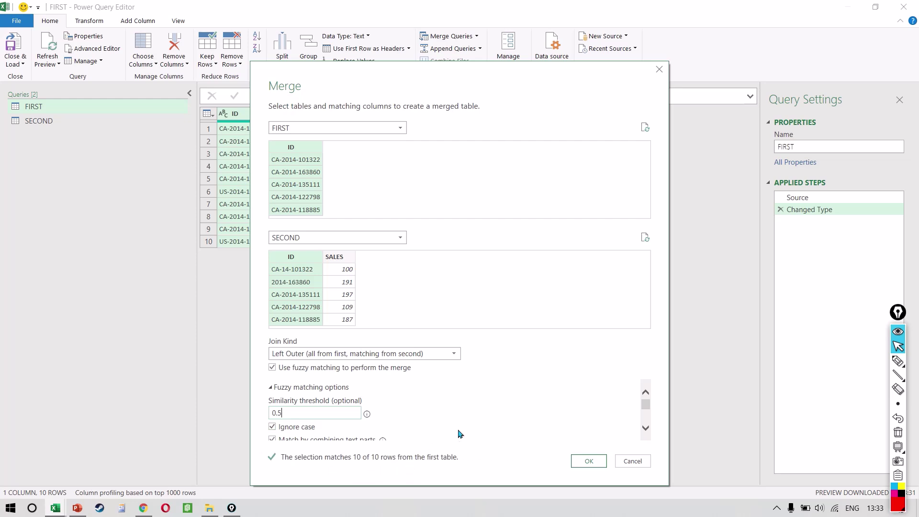
pyautogui.scroll(-3, 459, 433)
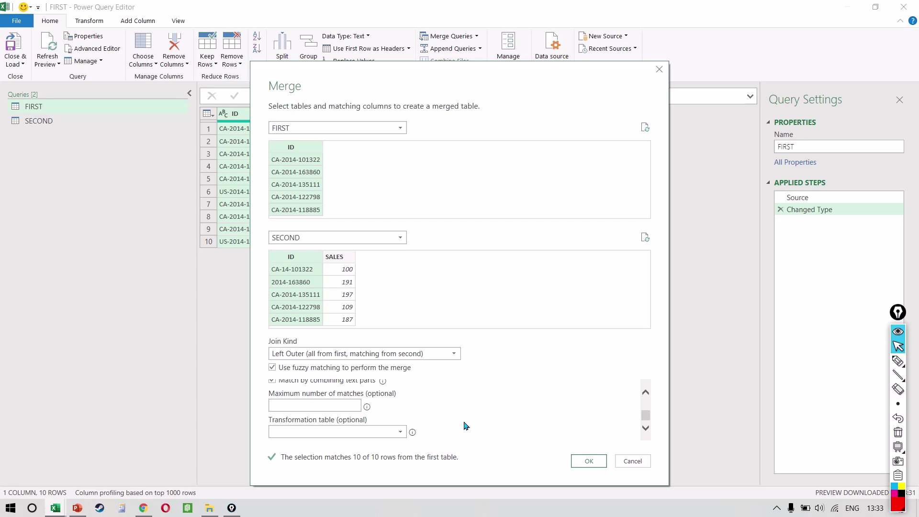
pyautogui.click(589, 461)
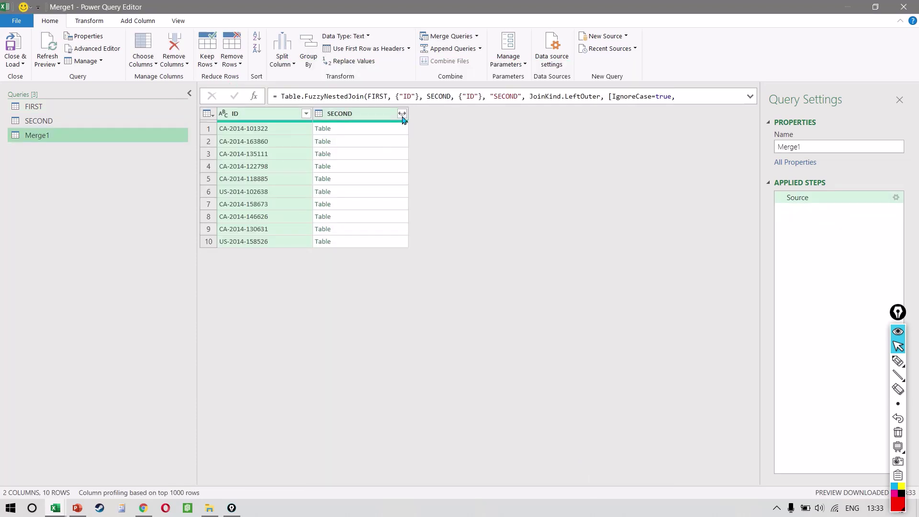
# - Expand the SECOND column of the merged query to include only SALES
pyautogui.click(402, 114)
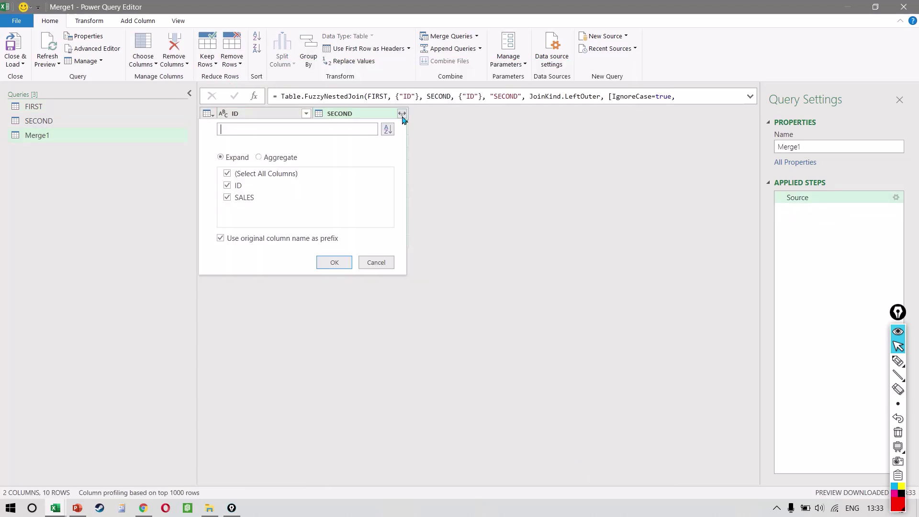
pyautogui.click(227, 186)
pyautogui.click(328, 265)
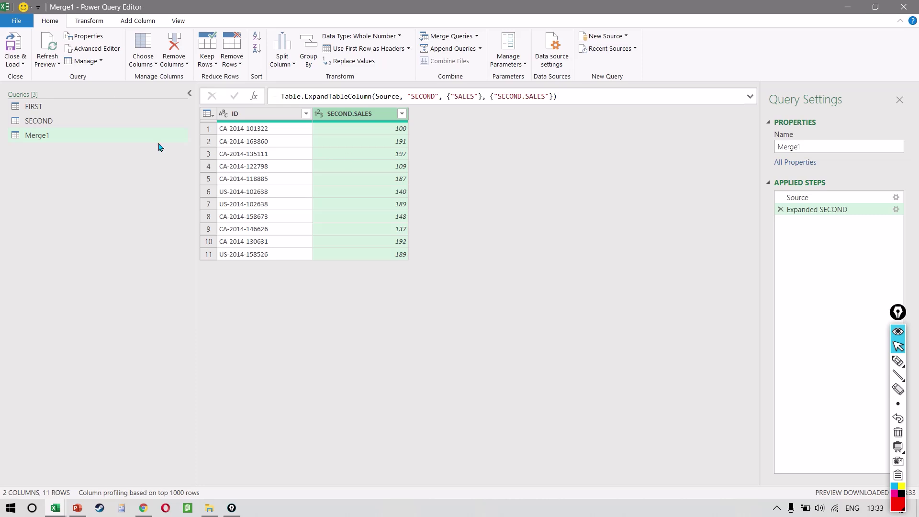
# - Compare the FIRST and SECOND queries, return to Merge1 and load the new queries to worksheets
pyautogui.click(107, 107)
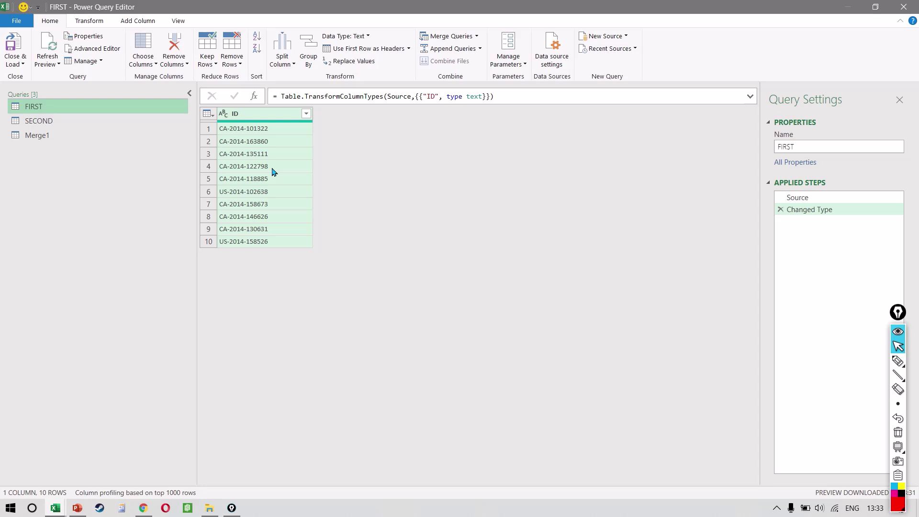
pyautogui.click(72, 122)
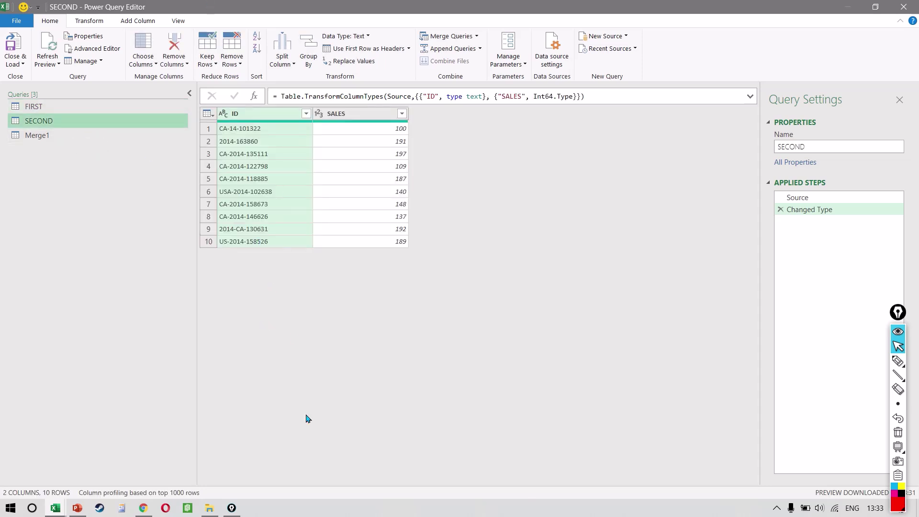
pyautogui.click(96, 136)
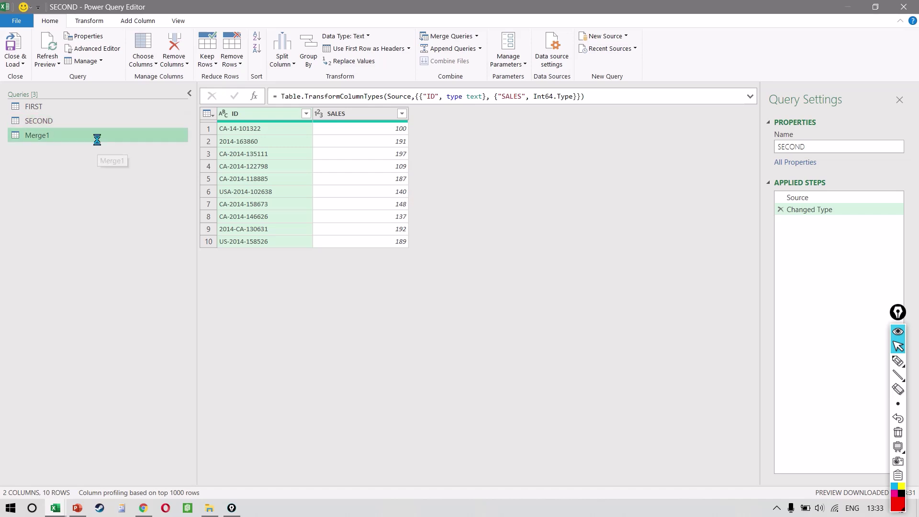
pyautogui.click(13, 43)
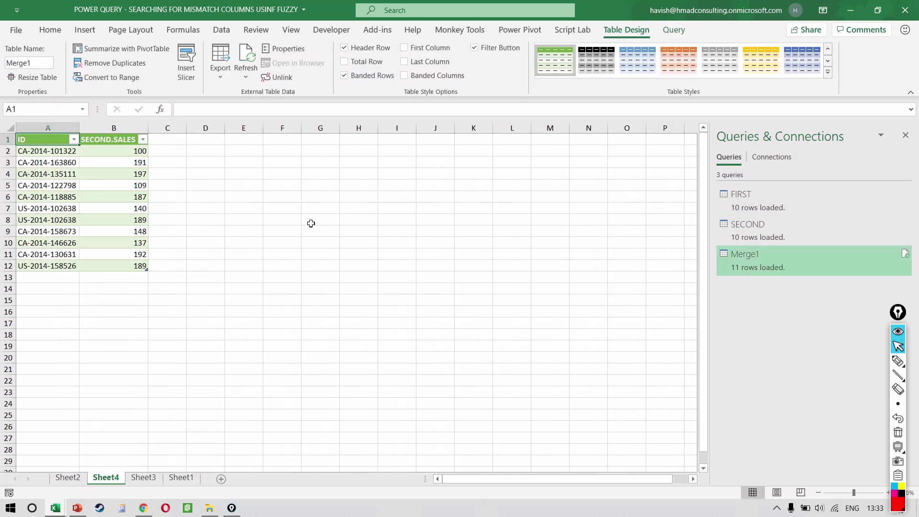
# - Copy the whole merged table, close the Queries & Connections pane on Sheet1 and paste the table at K5
pyautogui.scroll(2, 126, 251)
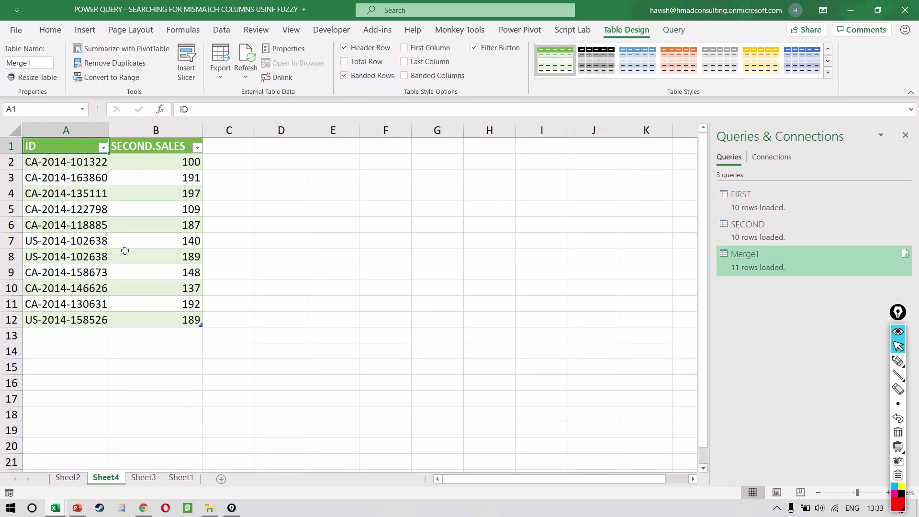
pyautogui.press('Down')
pyautogui.press('Up')
pyautogui.hotkey('ctrl', 'a')
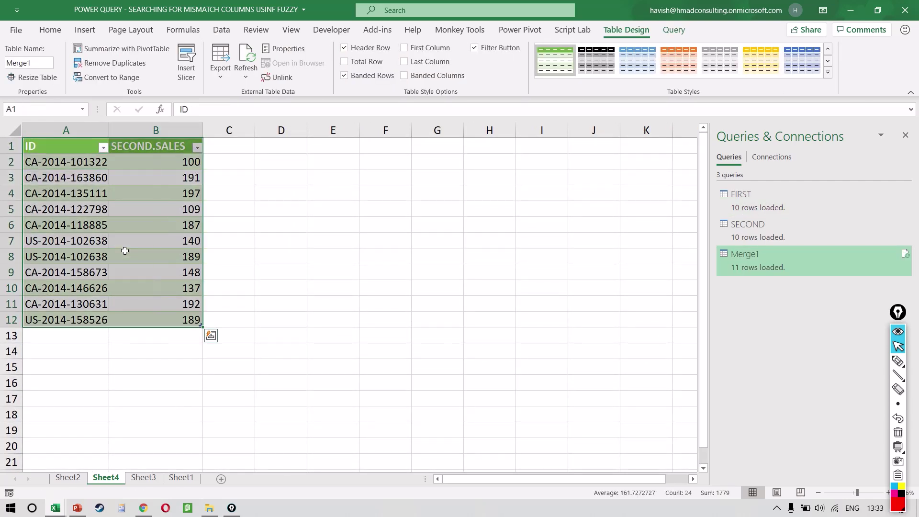
pyautogui.hotkey('ctrl', 'c')
pyautogui.hotkey('ctrl', 'pagedown')
pyautogui.hotkey('ctrl', 'pagedown')
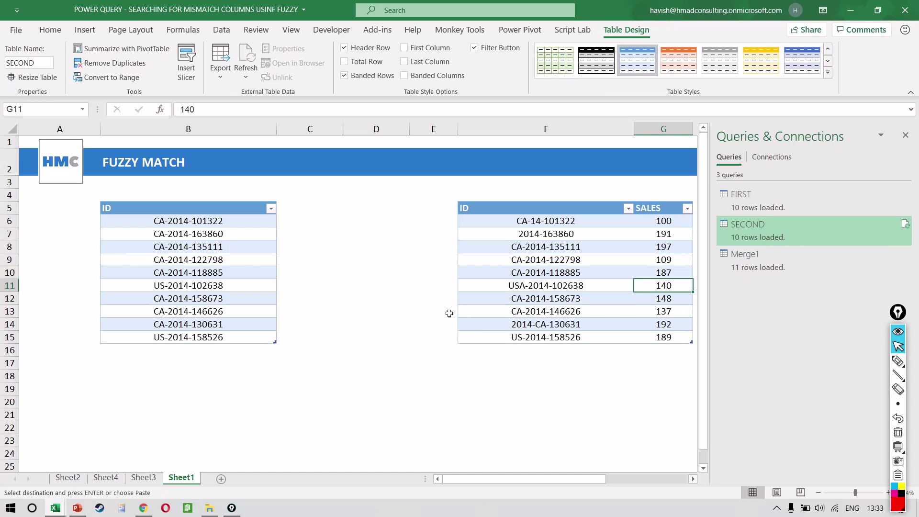
pyautogui.scroll(-2, 535, 376)
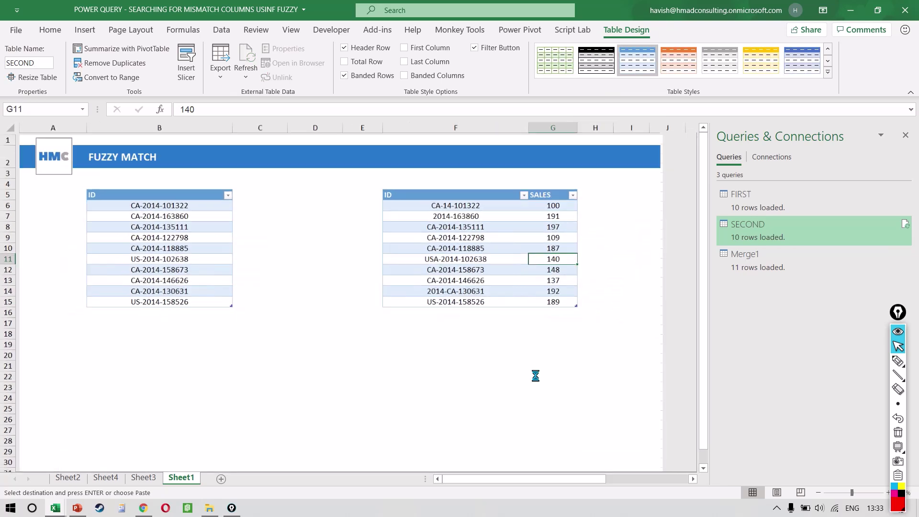
pyautogui.click(905, 135)
pyautogui.click(685, 193)
pyautogui.press('Return')
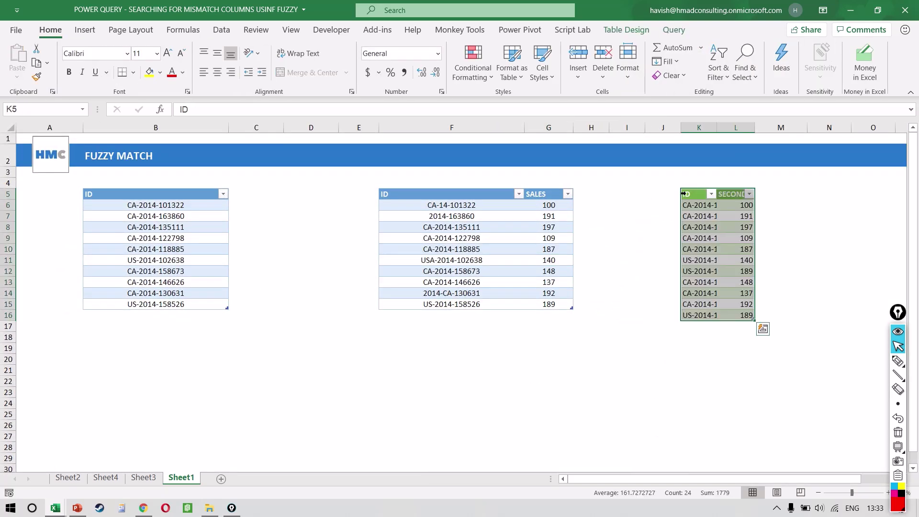
# - AutoFit the column widths of the pasted table in columns K and L
pyautogui.hotkey('alt', 'h')
pyautogui.press('o')
pyautogui.press('i')
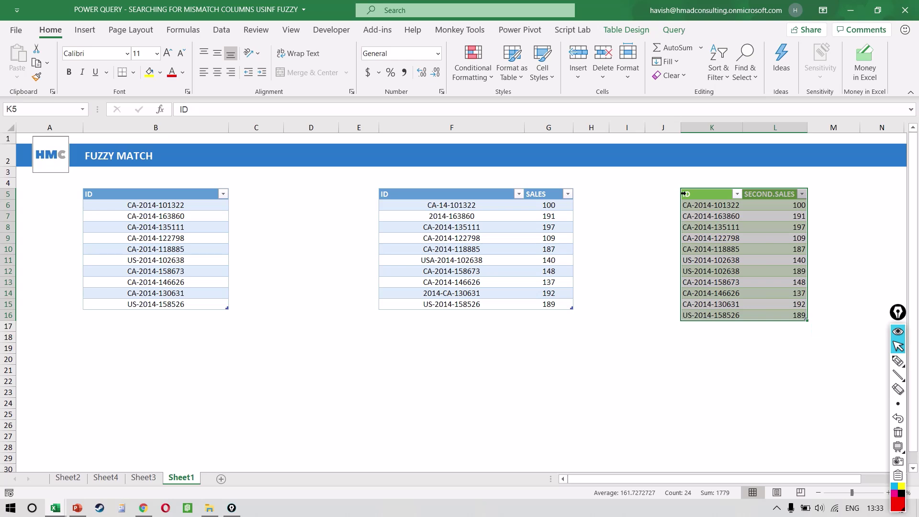
# - Draw a red rectangle around the first ID table with the screen annotation tool
pyautogui.hotkey('ctrl', 'shift', 'r')
pyautogui.moveTo(67, 179); pyautogui.dragTo(259, 372)
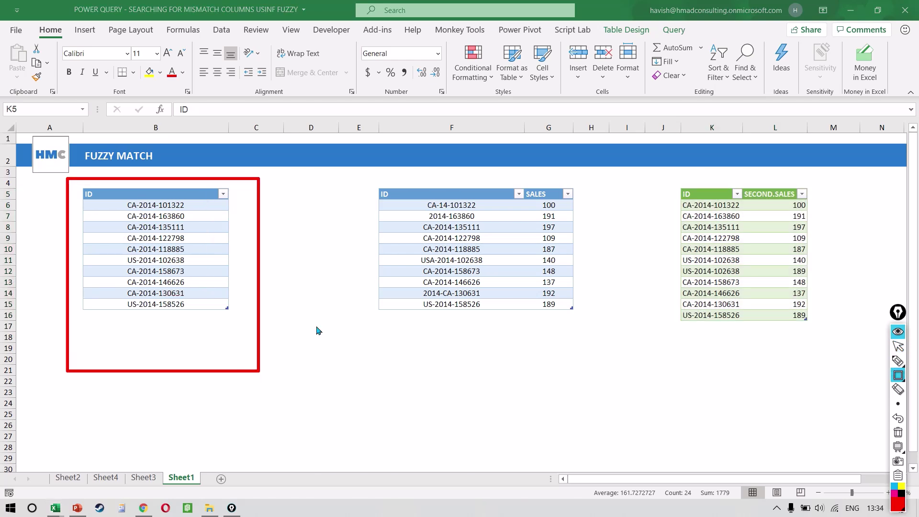
pyautogui.moveTo(657, 181)
pyautogui.mouseDown()
pyautogui.moveTo(766, 239)
pyautogui.moveTo(754, 341)
pyautogui.mouseUp()
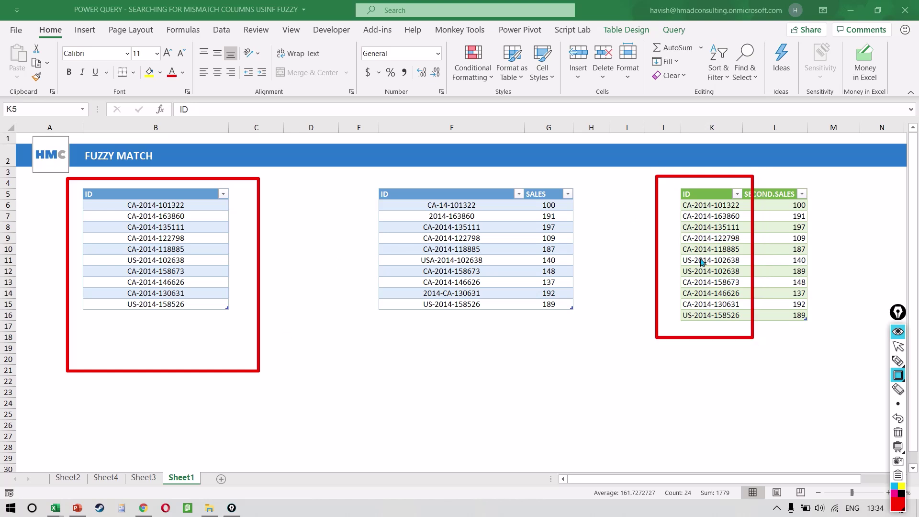
pyautogui.moveTo(526, 177); pyautogui.dragTo(587, 341)
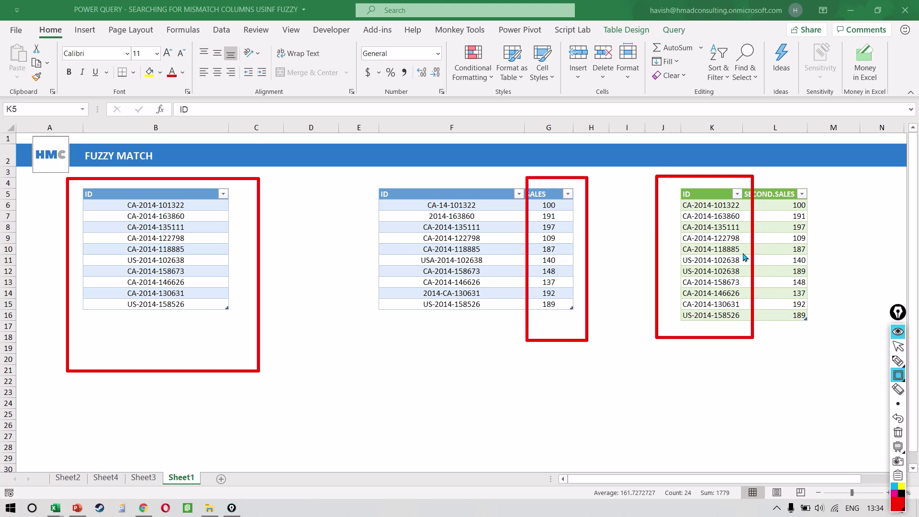
pyautogui.moveTo(760, 176); pyautogui.dragTo(824, 348)
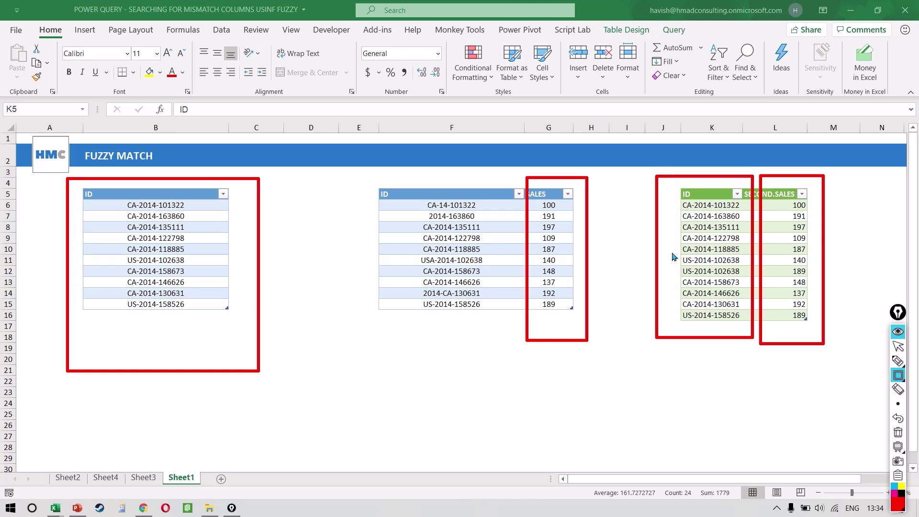
pyautogui.moveTo(673, 260); pyautogui.dragTo(753, 283)
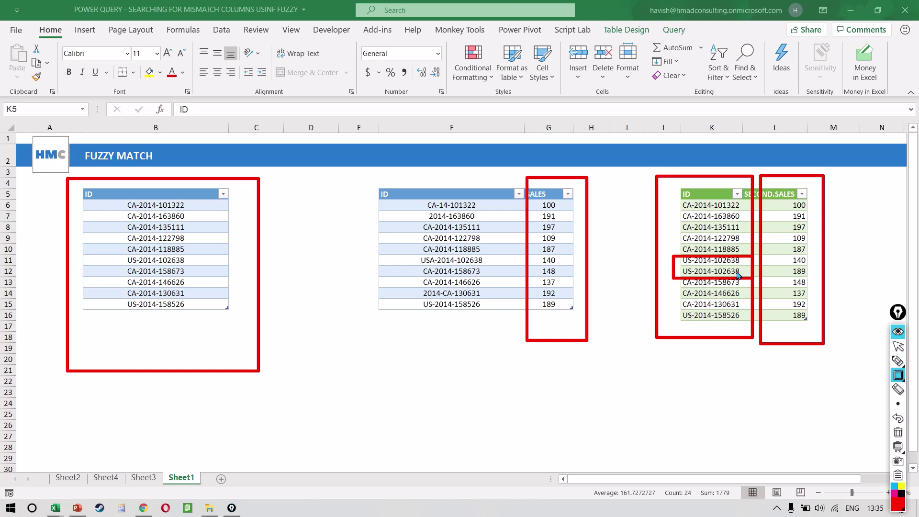
pyautogui.hotkey('ctrl', 'shift', 'Delete')
pyautogui.hotkey('ctrl', 'shift', 'F1')
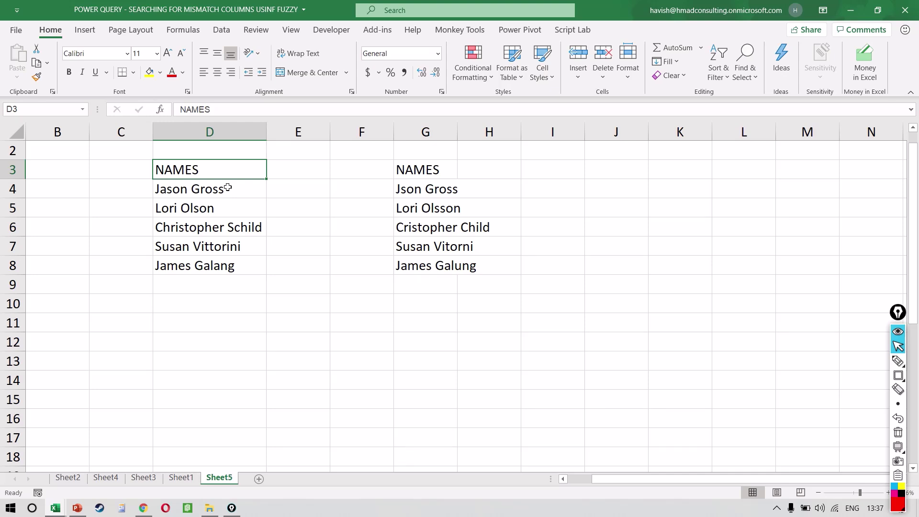
# - Select the entries of both NAMES lists on Sheet5 and widen column G to fit its names
pyautogui.press('Right')
pyautogui.press('Left')
pyautogui.press('Down')
pyautogui.hotkey('ctrl', 'shift', 'Down')
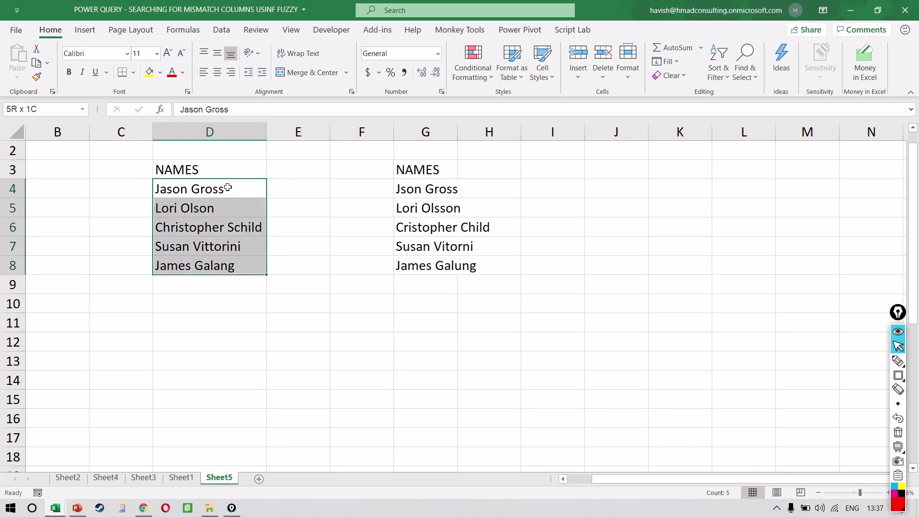
pyautogui.click(410, 187)
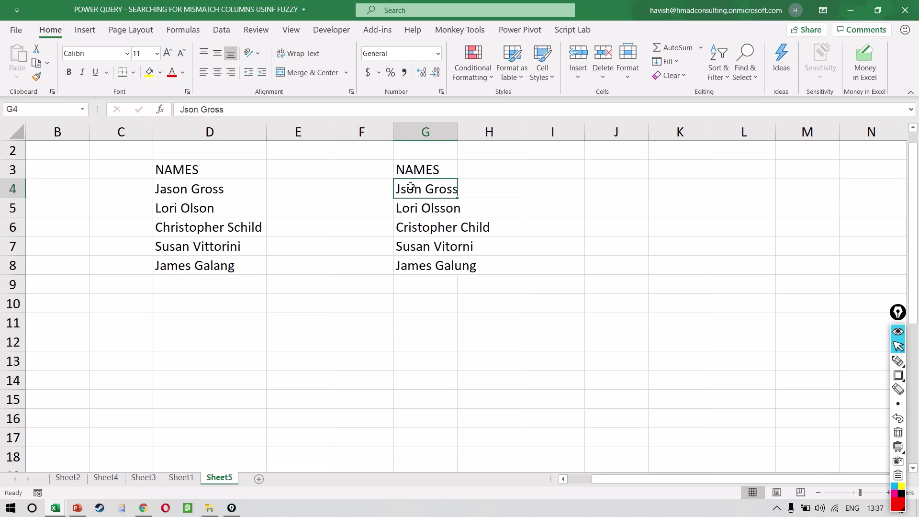
pyautogui.hotkey('ctrl', 'shift', 'Down')
pyautogui.moveTo(458, 130); pyautogui.dragTo(528, 130)
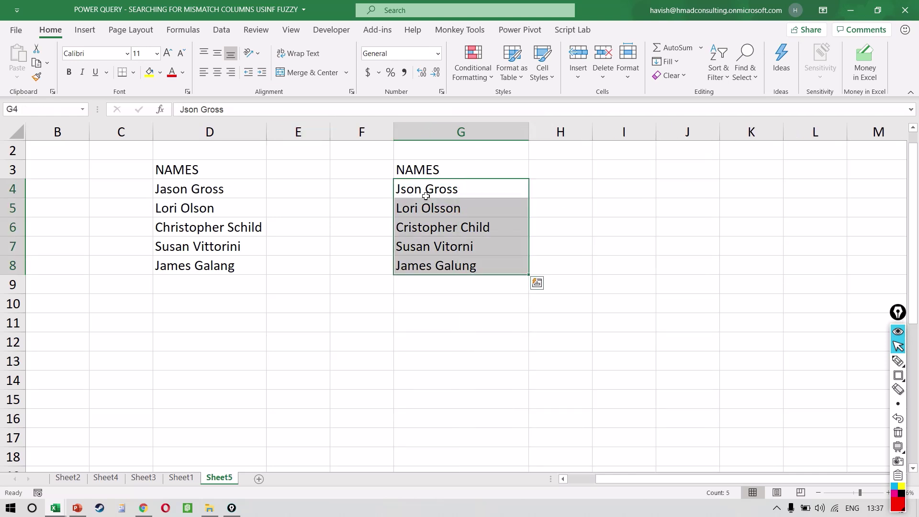
# - Compare the spellings in the two NAMES lists row by row, from row 4 to row 8
pyautogui.click(222, 192)
pyautogui.click(417, 189)
pyautogui.hotkey('shift', 'space')
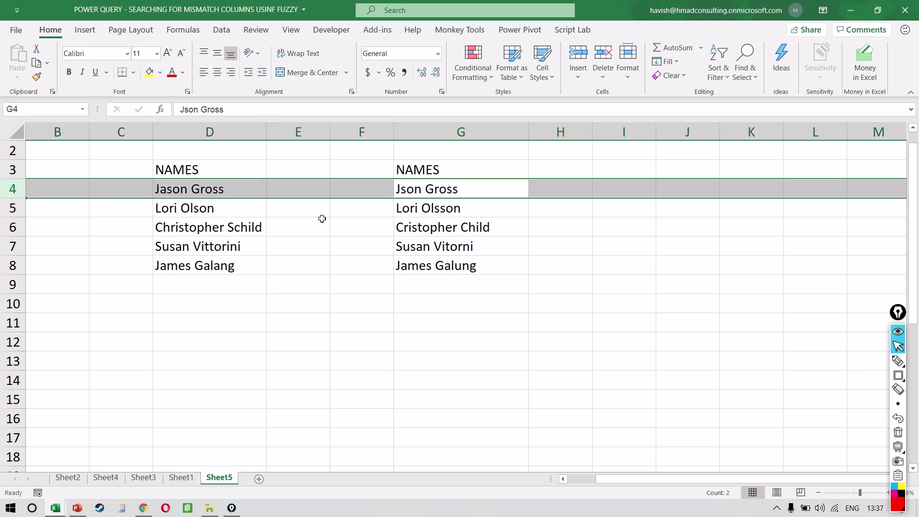
pyautogui.hotkey('shift', 'Down')
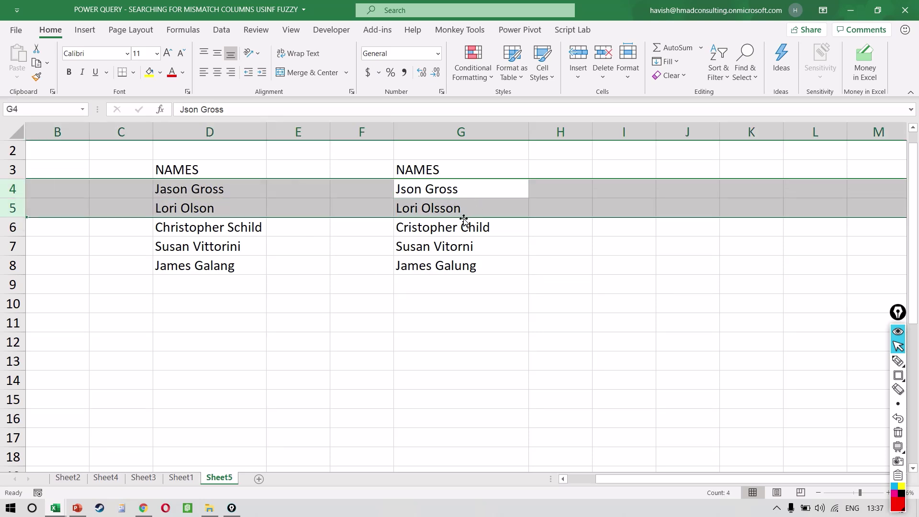
pyautogui.hotkey('shift', 'Down')
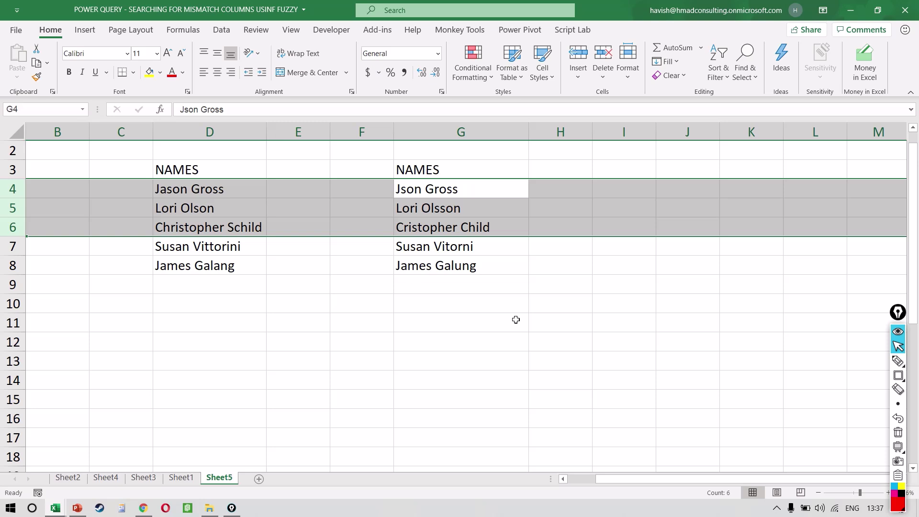
pyautogui.hotkey('shift', 'Down')
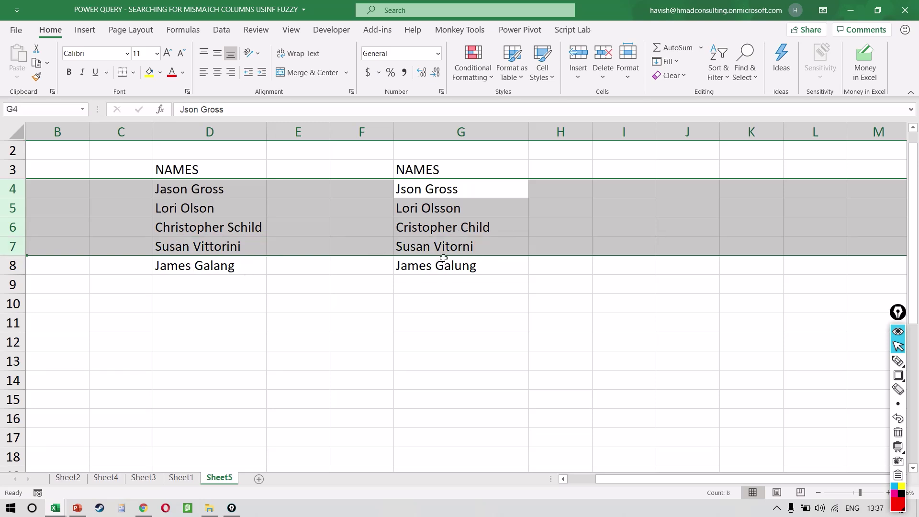
pyautogui.hotkey('shift', 'Down')
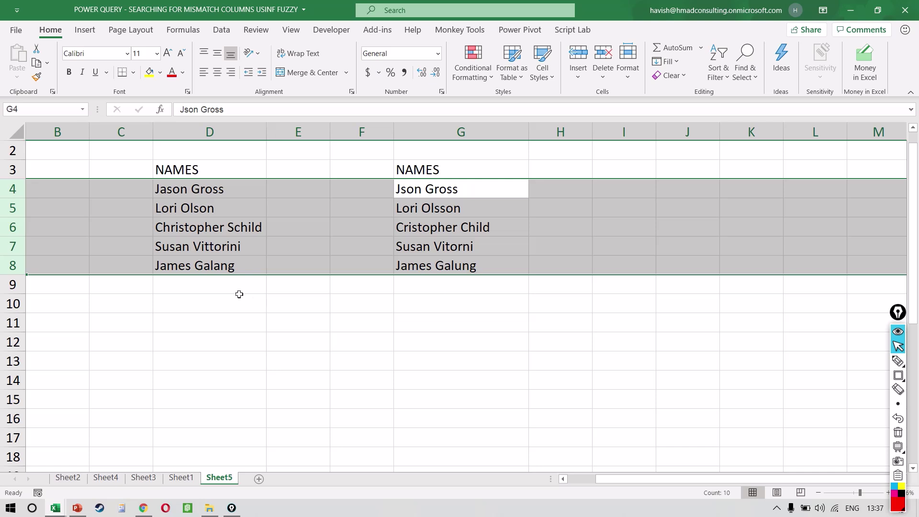
# - Add a SALES column at H3 beside the second NAMES list with the values 10, 20, 30, 40 and 50
pyautogui.click(563, 172)
pyautogui.press('capslock')
pyautogui.write('SALES')
pyautogui.press('Return')
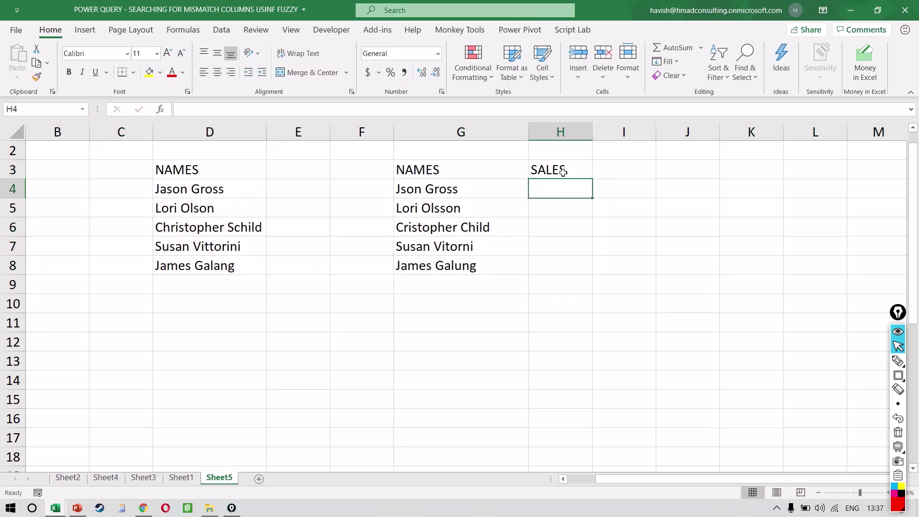
pyautogui.write('10')
pyautogui.press('Return')
pyautogui.write('20')
pyautogui.press('Return')
pyautogui.write('3')
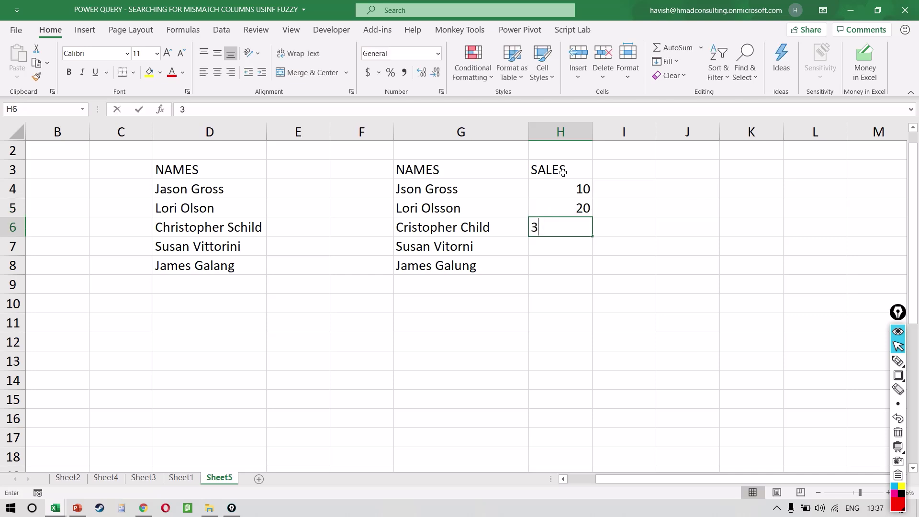
pyautogui.write('0')
pyautogui.press('Return')
pyautogui.write('40')
pyautogui.press('Return')
pyautogui.write('50')
pyautogui.press('Left')
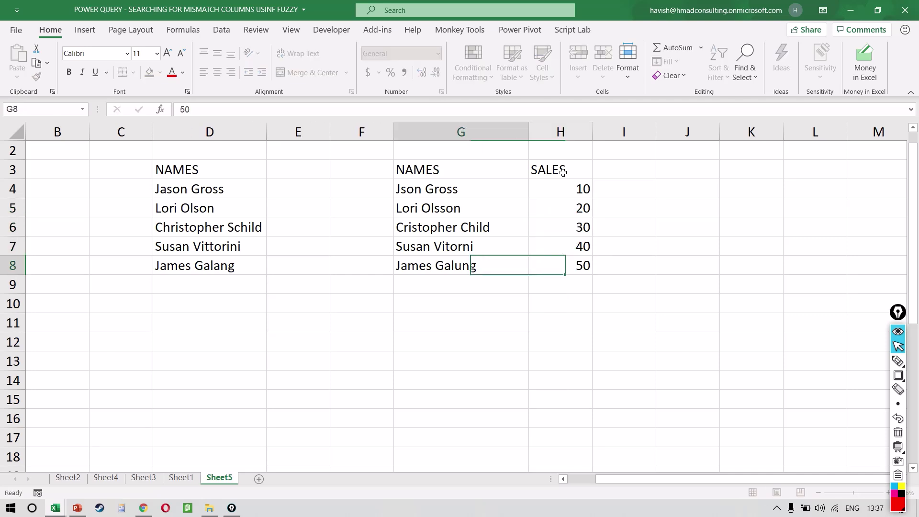
# - Convert the first NAMES list in D3:D8 to an Excel table with headers
pyautogui.press('Left')
pyautogui.press('Left')
pyautogui.press('Left')
pyautogui.press('Up')
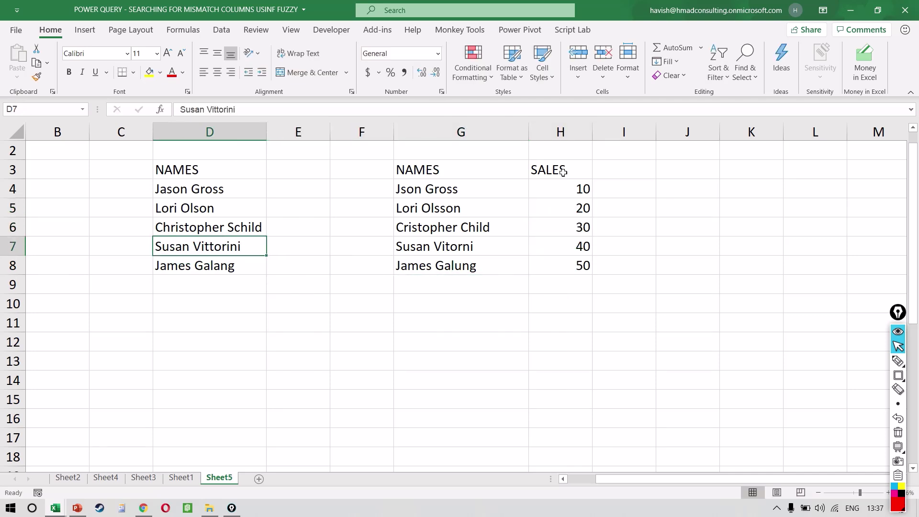
pyautogui.hotkey('ctrl', 't')
pyautogui.press('Return')
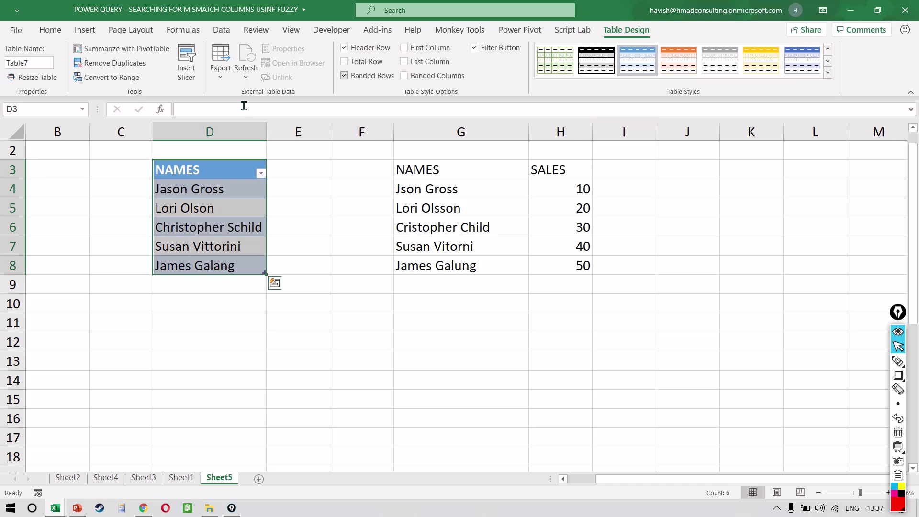
# - Name the first names table NAMETABLE1
pyautogui.click(45, 62)
pyautogui.write('NAME')
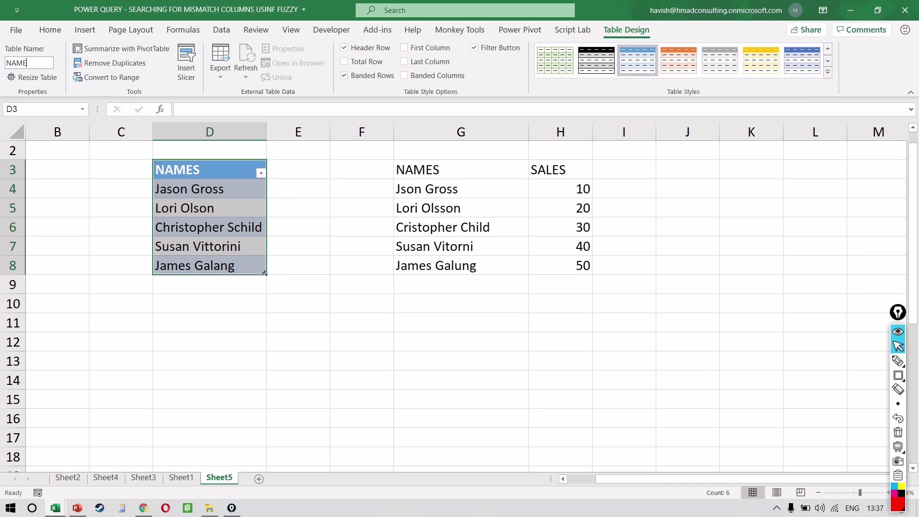
pyautogui.press('BackSpace')
pyautogui.press('BackSpace')
pyautogui.press('BackSpace')
pyautogui.press('BackSpace')
pyautogui.press('BackSpace')
pyautogui.press('BackSpace')
pyautogui.write('NAMETABL')
pyautogui.press('Return')
# - Convert the names and sales range G3:H8 to a table and name it NAMETABLE2
pyautogui.click(546, 202)
pyautogui.hotkey('ctrl', 'a')
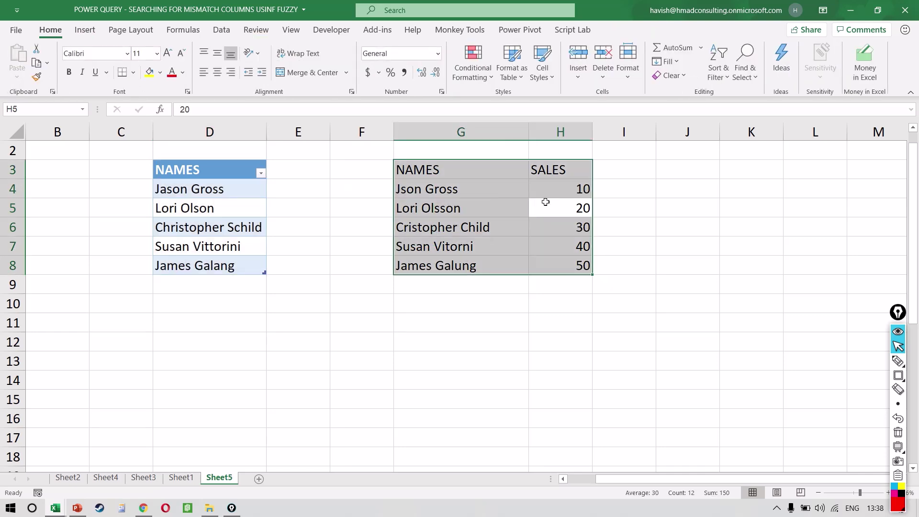
pyautogui.hotkey('ctrl', 't')
pyautogui.press('Return')
pyautogui.click(33, 66)
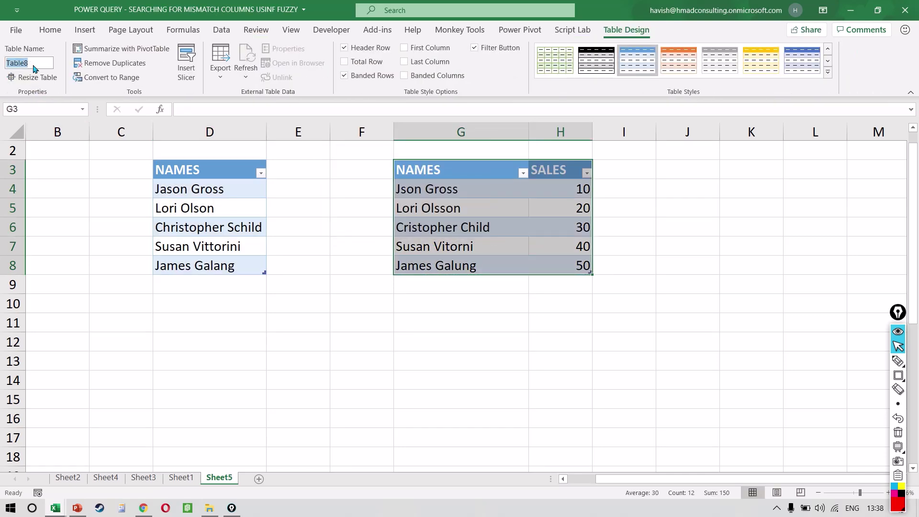
pyautogui.write('NAMETABLE2')
pyautogui.press('Return')
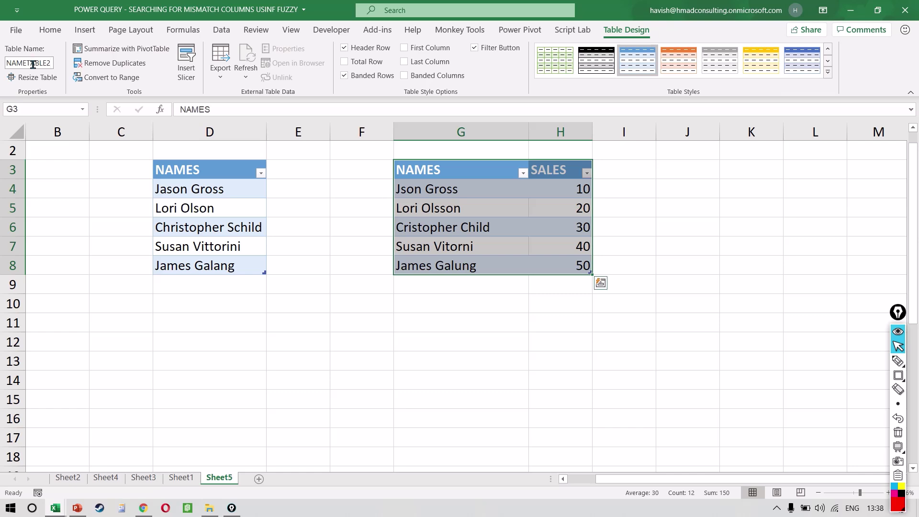
# - Load NAMETABLE1 into Power Query, close the editor keeping the changes and return to Sheet5
pyautogui.click(427, 261)
pyautogui.click(247, 214)
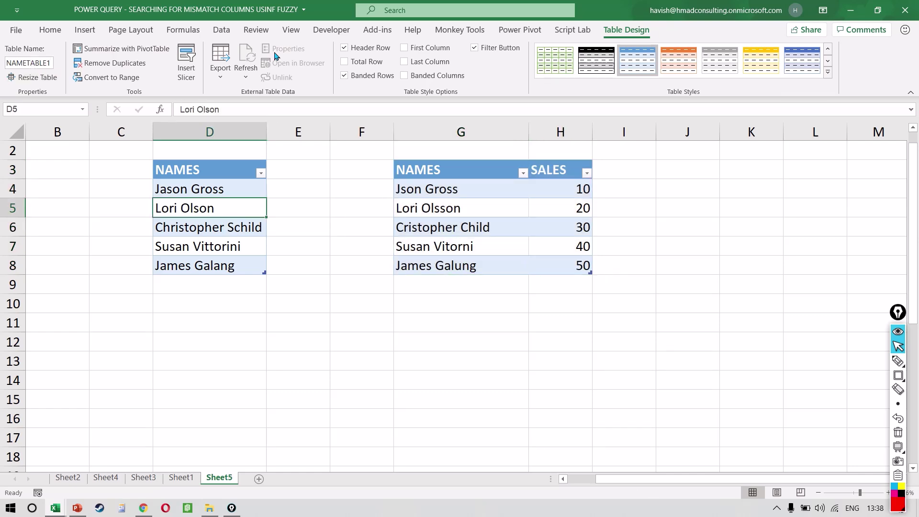
pyautogui.click(221, 30)
pyautogui.click(88, 81)
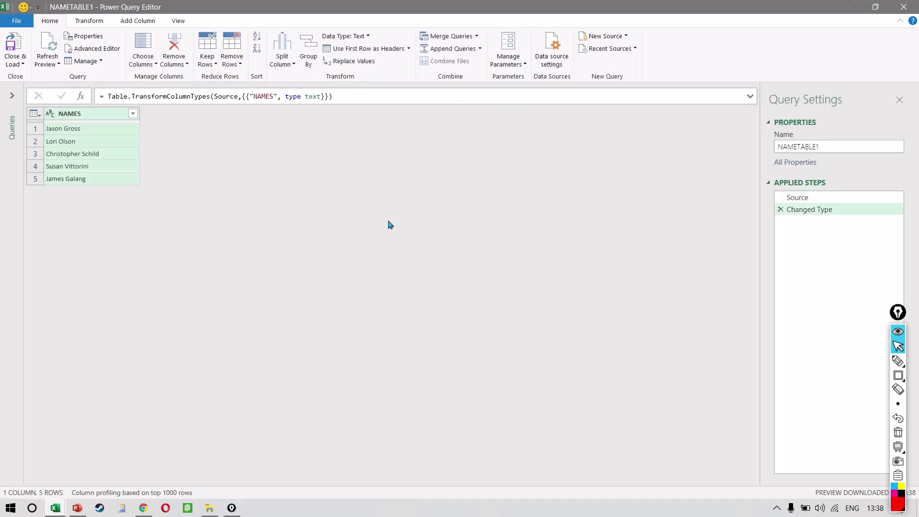
pyautogui.click(898, 14)
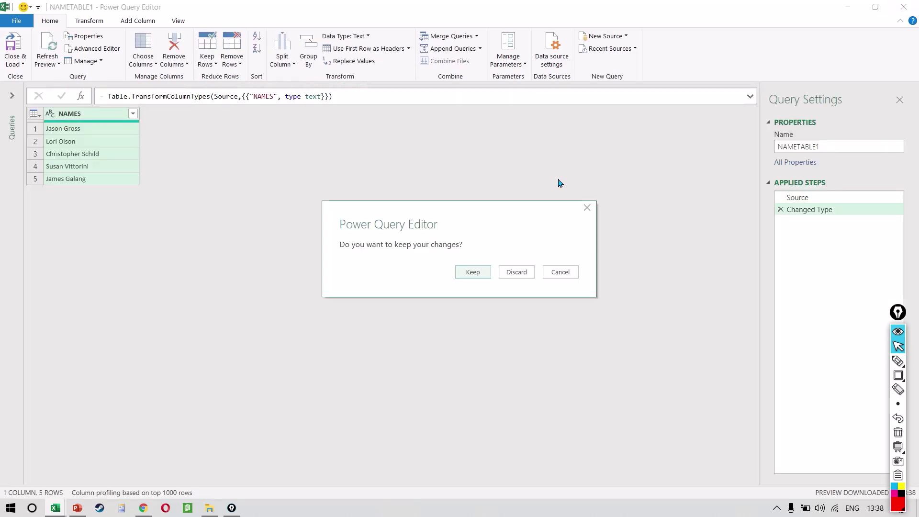
pyautogui.click(473, 271)
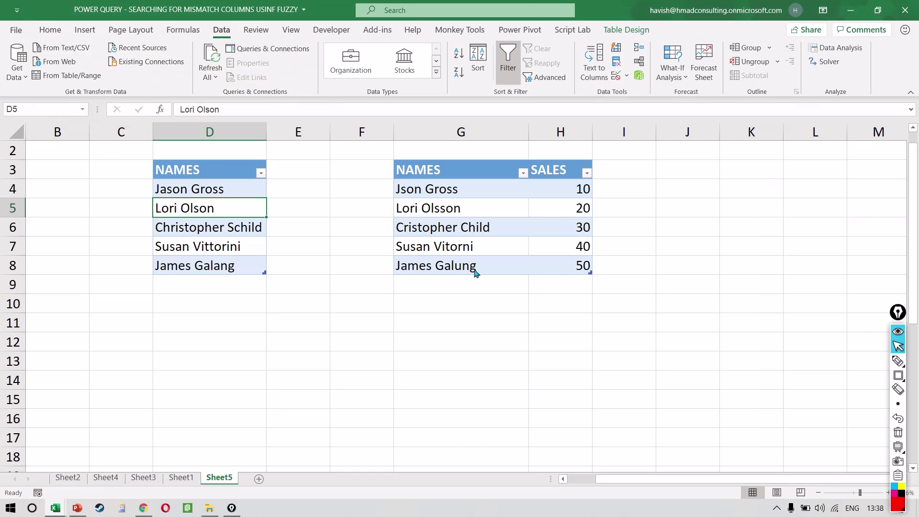
pyautogui.hotkey('ctrl', 'pagedown')
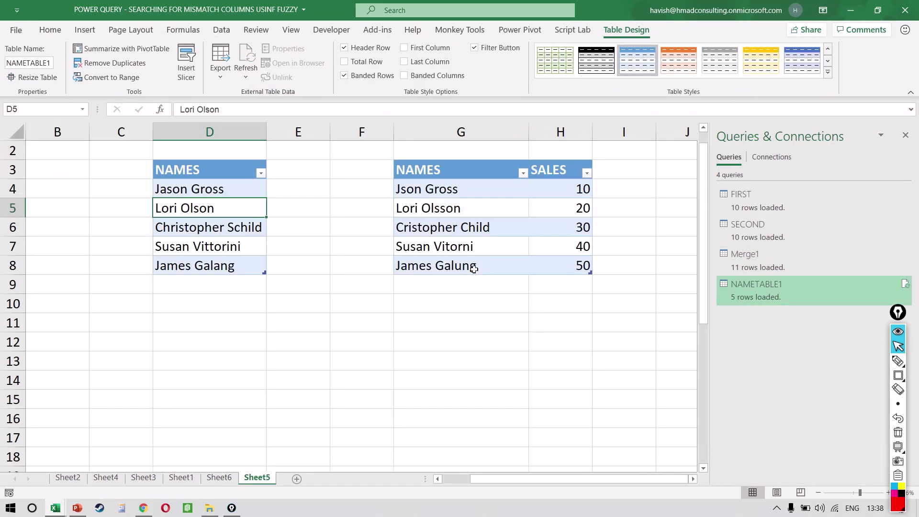
# - Load NAMETABLE2 into Power Query and expand the list of queries
pyautogui.click(467, 240)
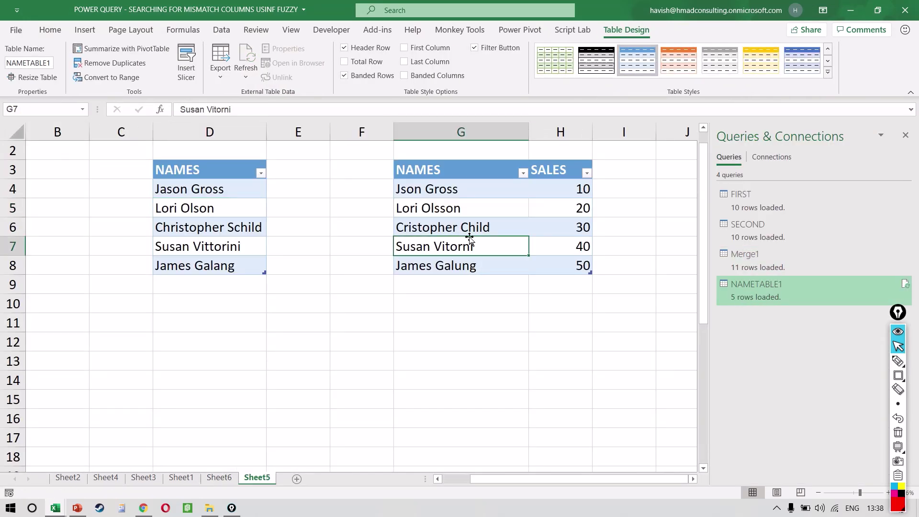
pyautogui.click(220, 30)
pyautogui.click(85, 80)
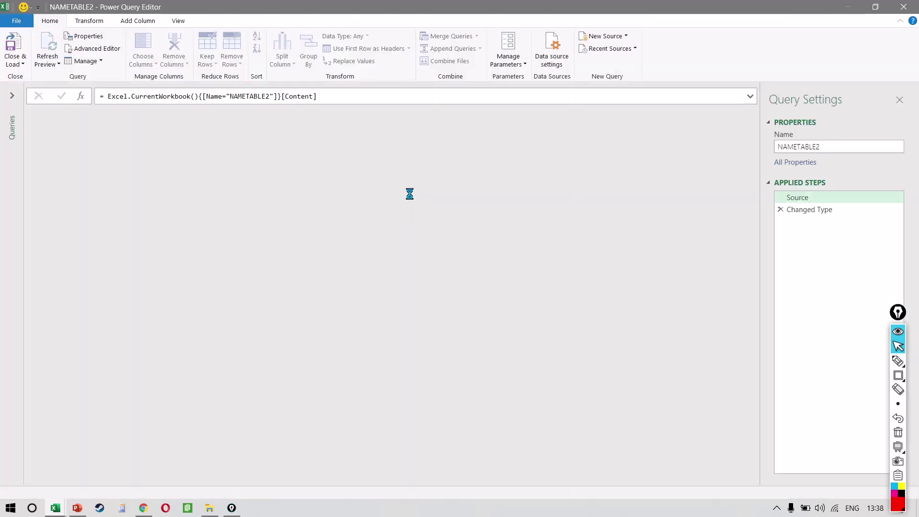
pyautogui.click(12, 96)
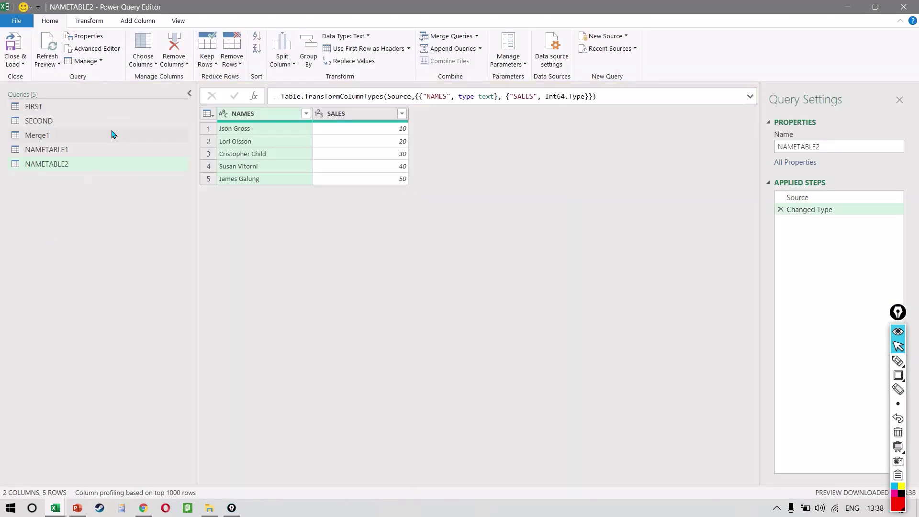
pyautogui.click(477, 37)
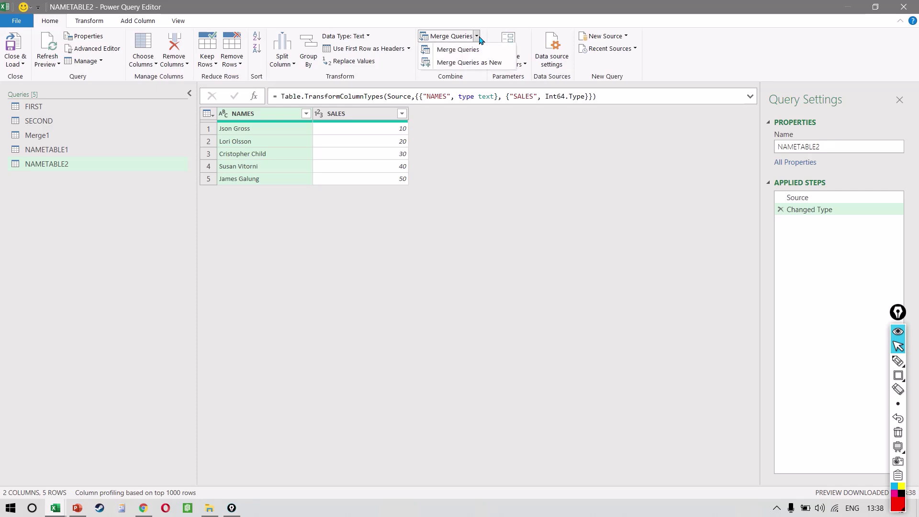
pyautogui.click(481, 61)
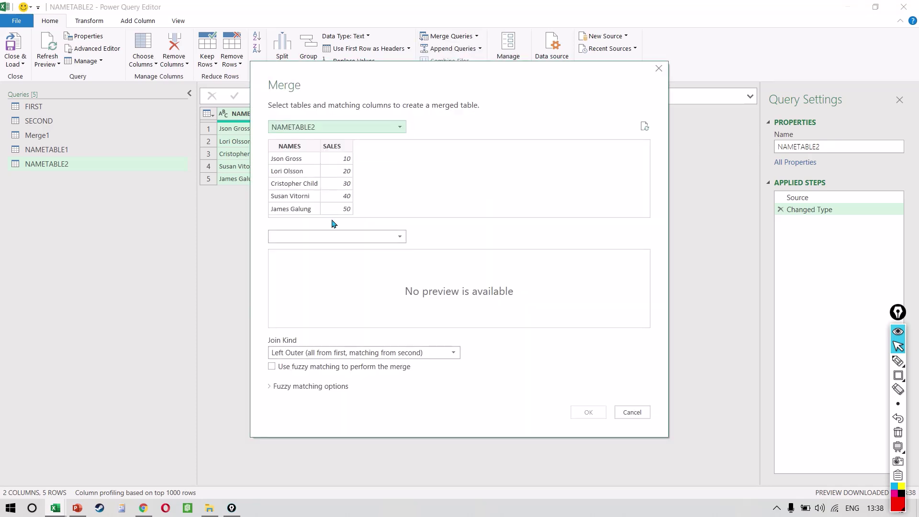
pyautogui.click(336, 238)
pyautogui.click(334, 274)
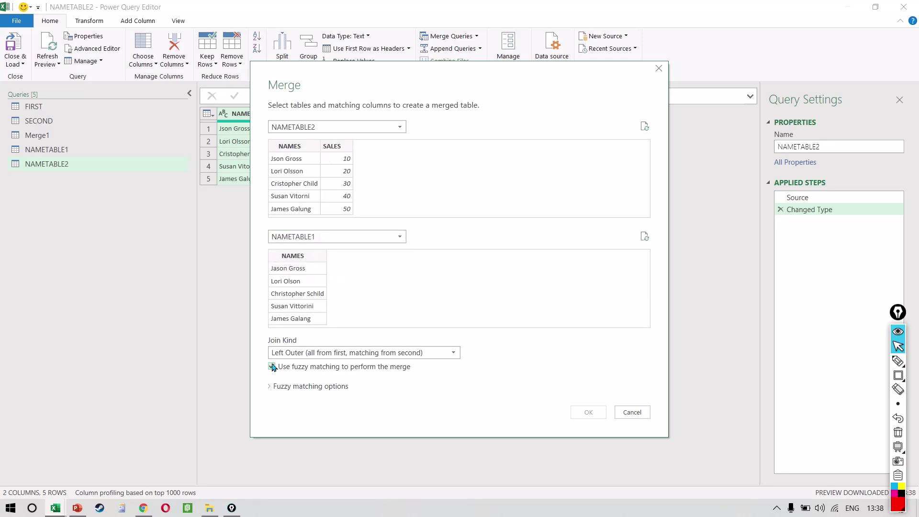
pyautogui.click(299, 262)
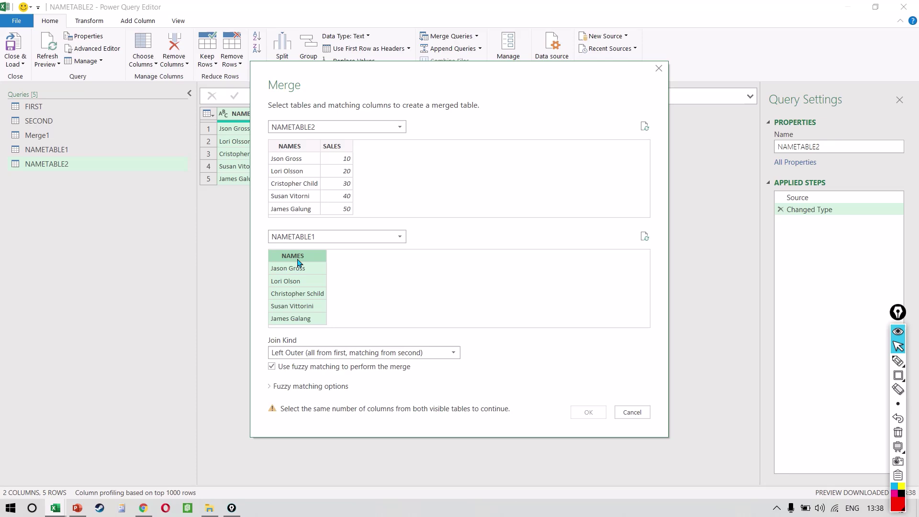
pyautogui.click(302, 145)
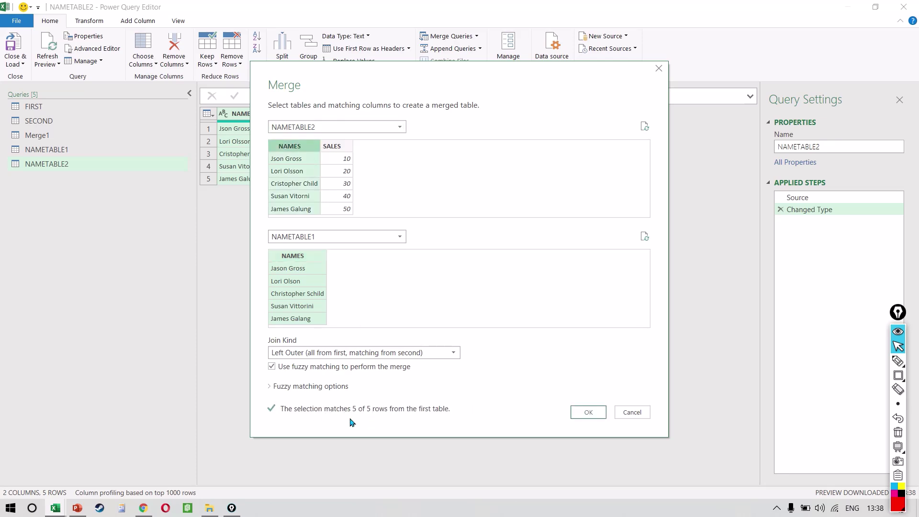
pyautogui.hotkey('ctrl', 'shift', 'p')
pyautogui.moveTo(292, 418)
pyautogui.mouseDown()
pyautogui.moveTo(461, 416)
pyautogui.moveTo(470, 432)
pyautogui.mouseUp()
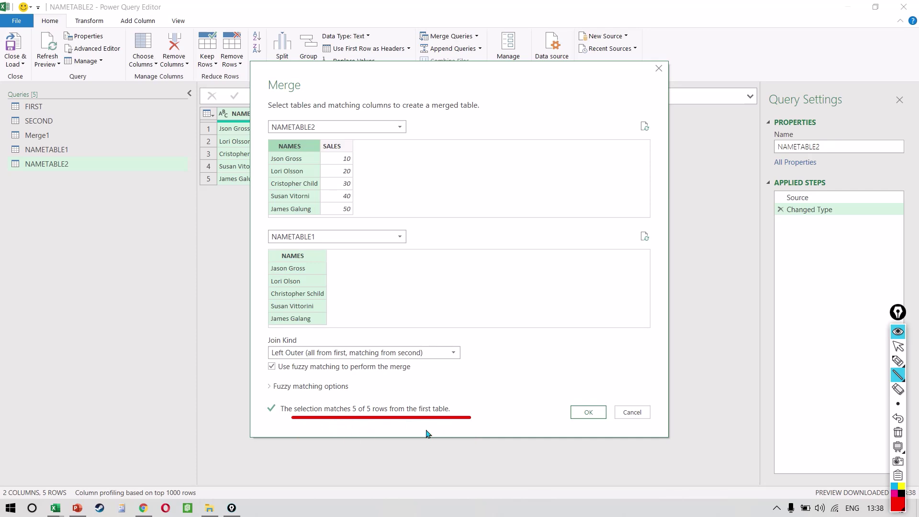
pyautogui.hotkey('ctrl', 'shift', '1')
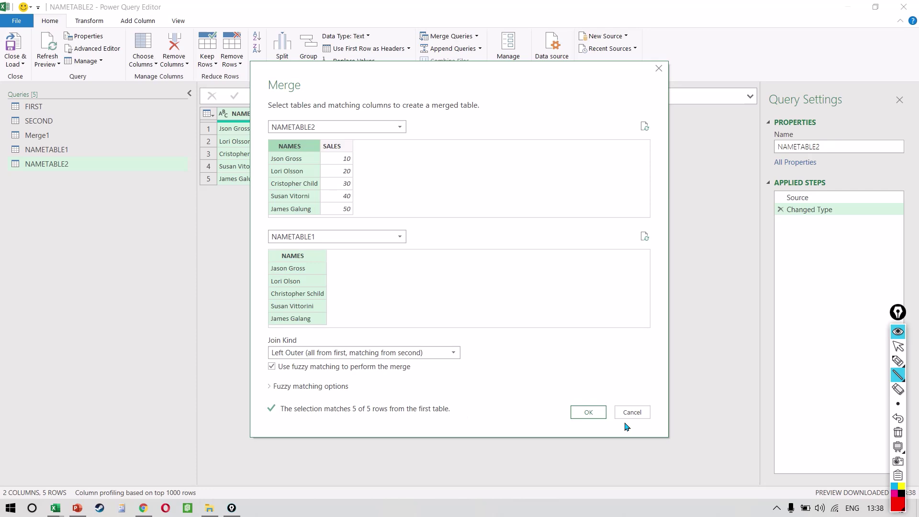
pyautogui.click(623, 411)
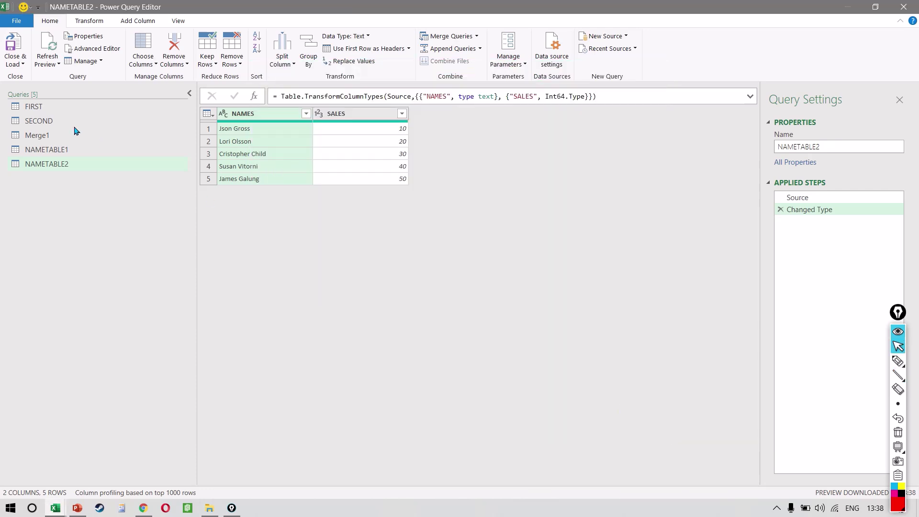
# - Start a merge as a new query with NAMETABLE1 as the first table and NAMETABLE2 as the second
pyautogui.click(80, 152)
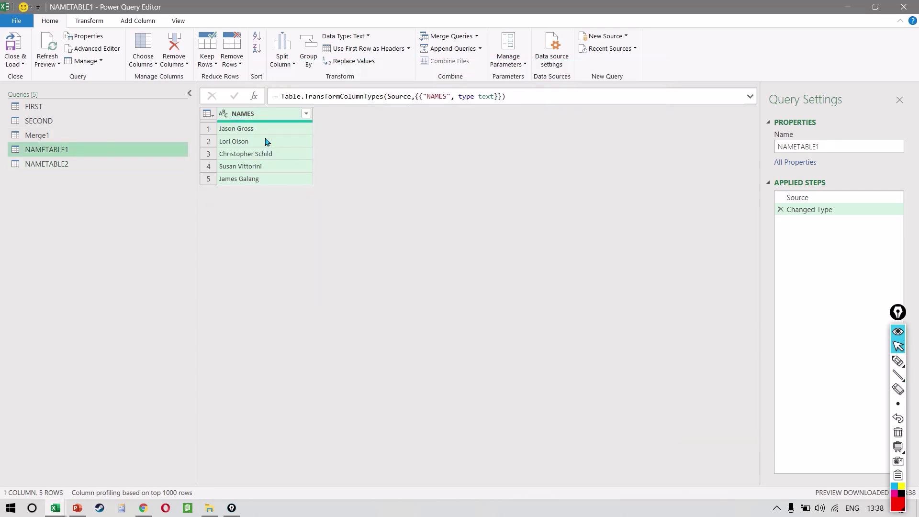
pyautogui.click(477, 36)
pyautogui.click(481, 62)
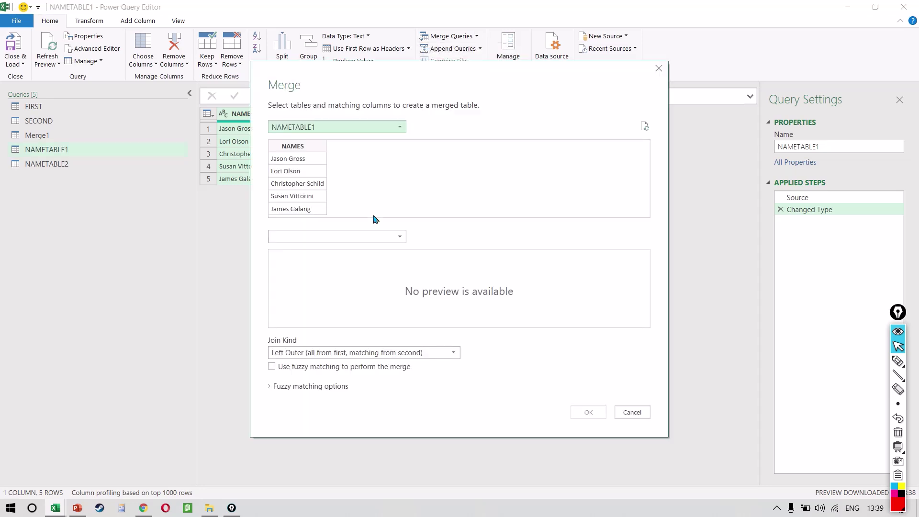
pyautogui.click(369, 236)
pyautogui.click(324, 287)
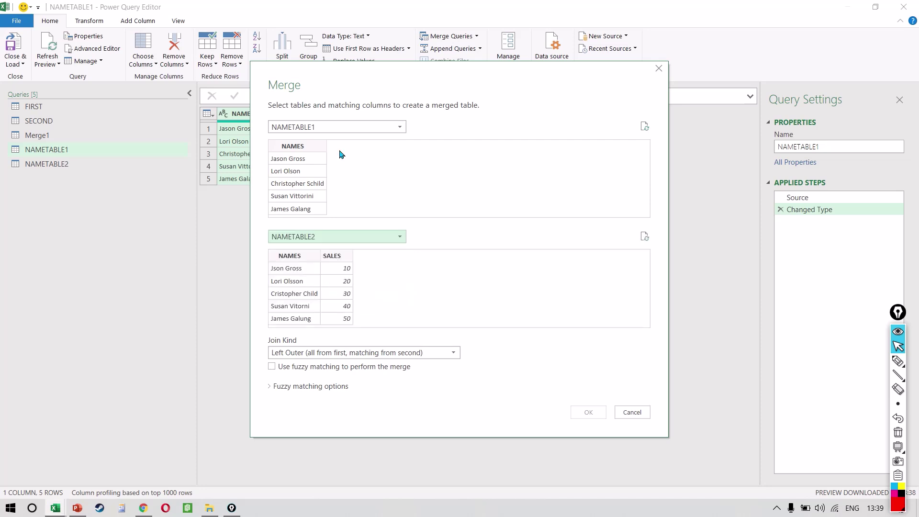
# - Match both tables on their NAMES columns using a Left Outer join with fuzzy matching, and create the merged query
pyautogui.click(282, 154)
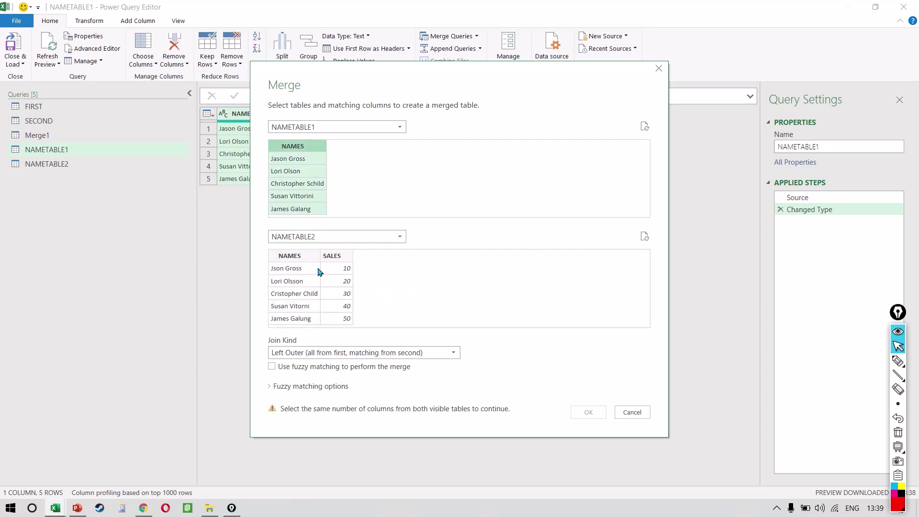
pyautogui.click(294, 254)
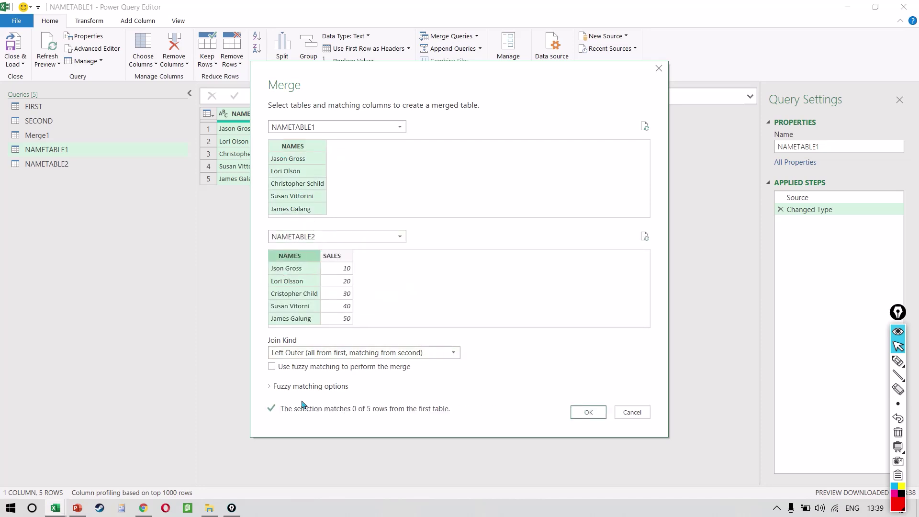
pyautogui.click(278, 368)
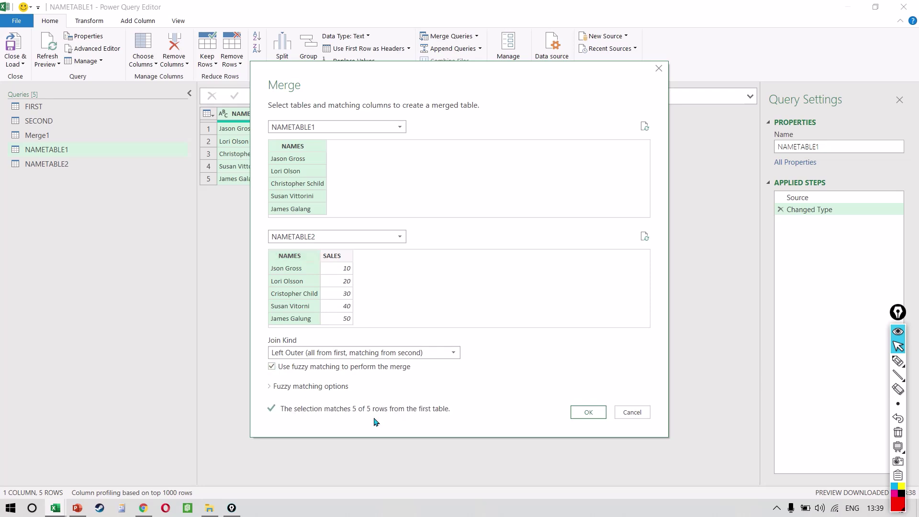
pyautogui.click(272, 367)
pyautogui.click(588, 412)
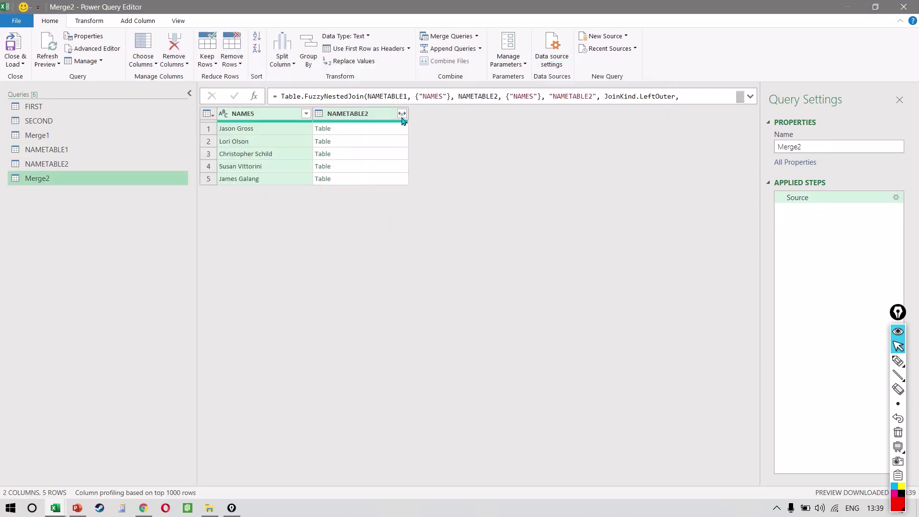
# - Expand the NAMETABLE2 column to only its SALES field and load the merged query into the workbook
pyautogui.click(401, 115)
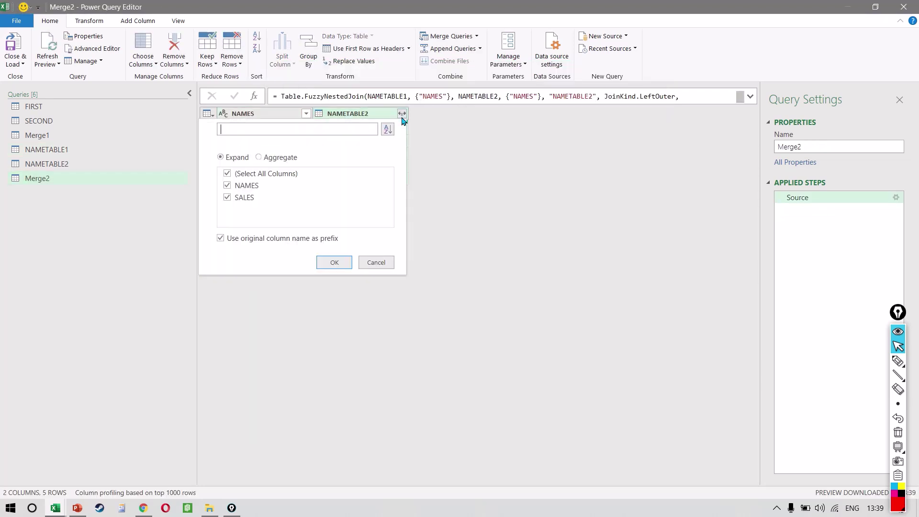
pyautogui.click(227, 186)
pyautogui.click(339, 262)
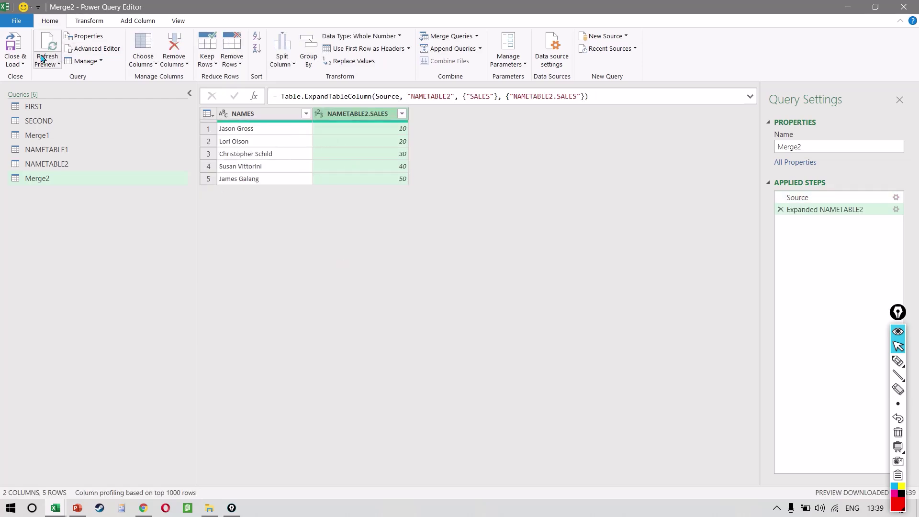
pyautogui.click(20, 47)
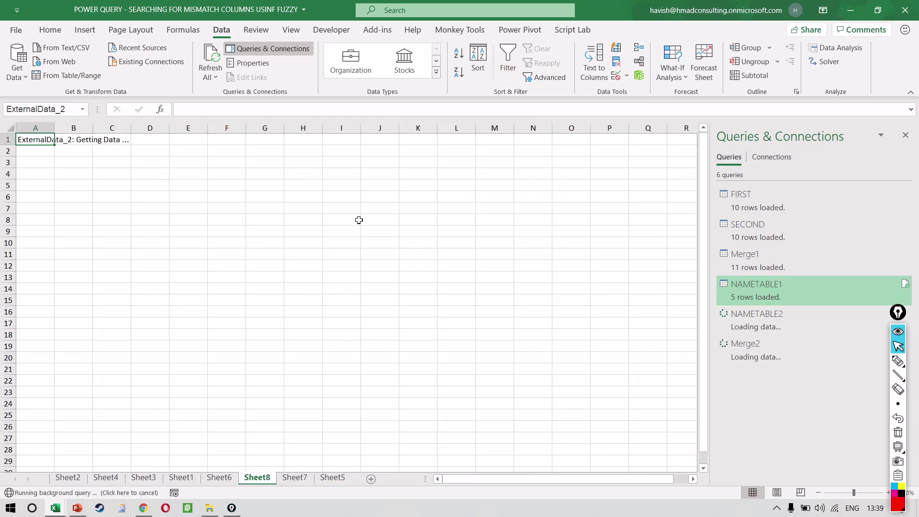
# - Copy the whole merged names and sales table and paste it at J3 on Sheet5
pyautogui.hotkey('ctrl', 'a')
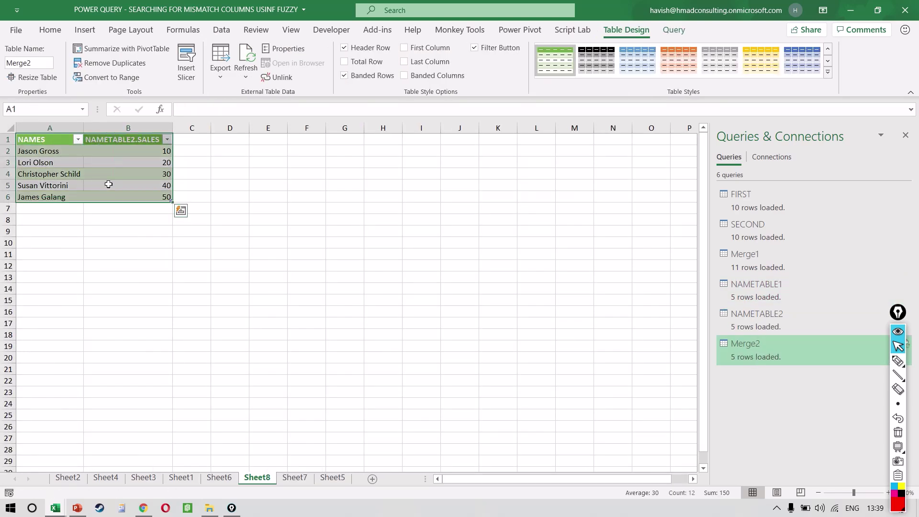
pyautogui.hotkey('ctrl', 'c')
pyautogui.hotkey('ctrl', 'pagedown')
pyautogui.hotkey('ctrl', 'pagedown')
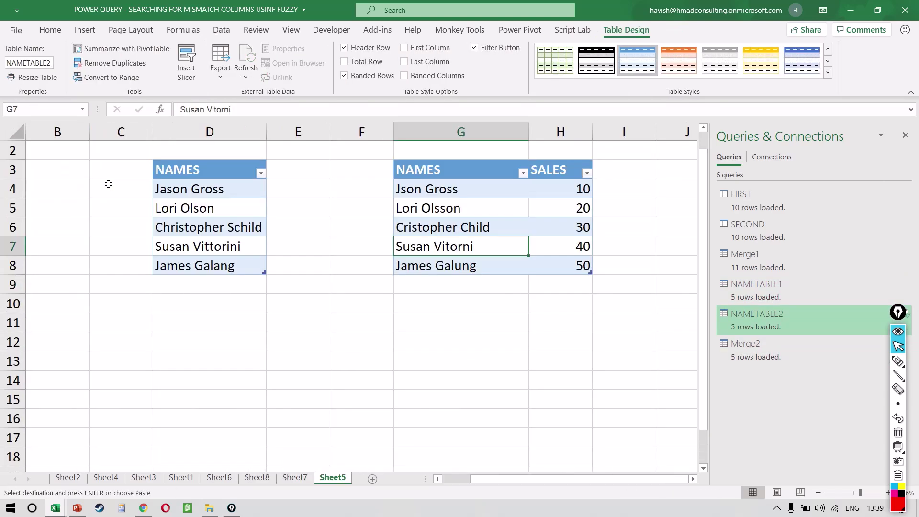
pyautogui.click(652, 173)
pyautogui.hotkey('ctrl', 'v')
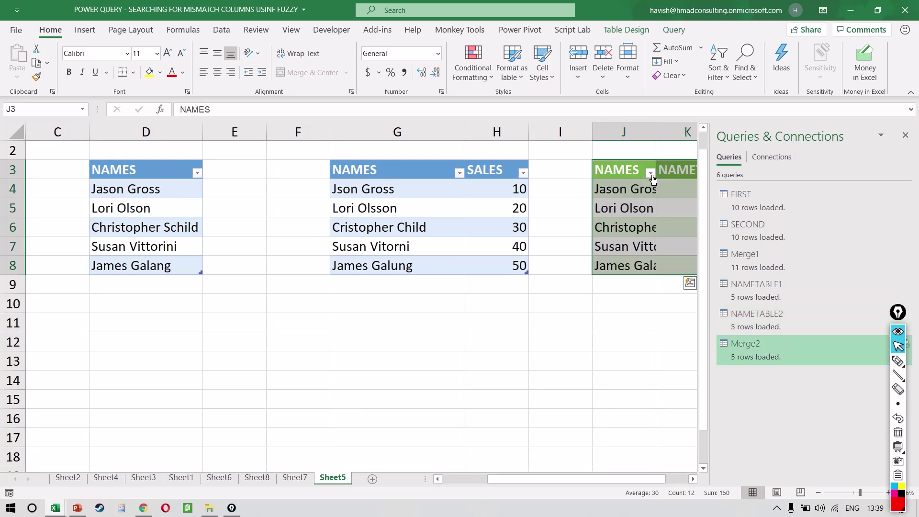
# - Close the Queries & Connections pane and autofit columns J and K to the pasted table
pyautogui.click(905, 135)
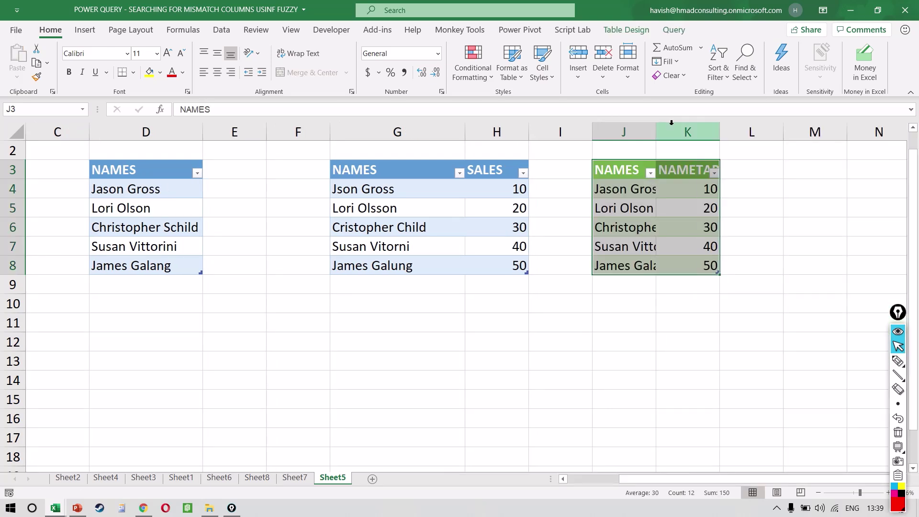
pyautogui.doubleClick(656, 128)
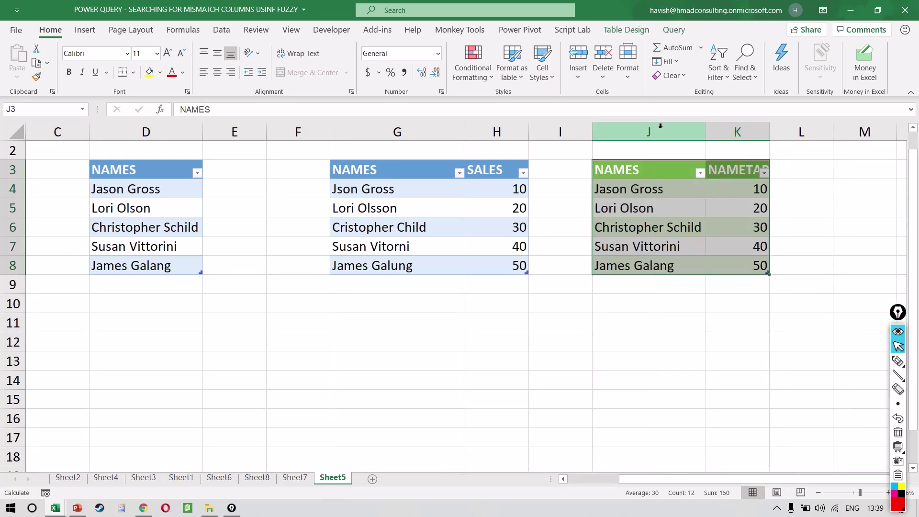
pyautogui.doubleClick(771, 125)
# - Add a row in G9:H9 of the names and sales table with another misspelling of the last person's name and sales of 60
pyautogui.click(400, 321)
pyautogui.press('Left')
pyautogui.press('Up')
pyautogui.press('Up')
pyautogui.press('Left')
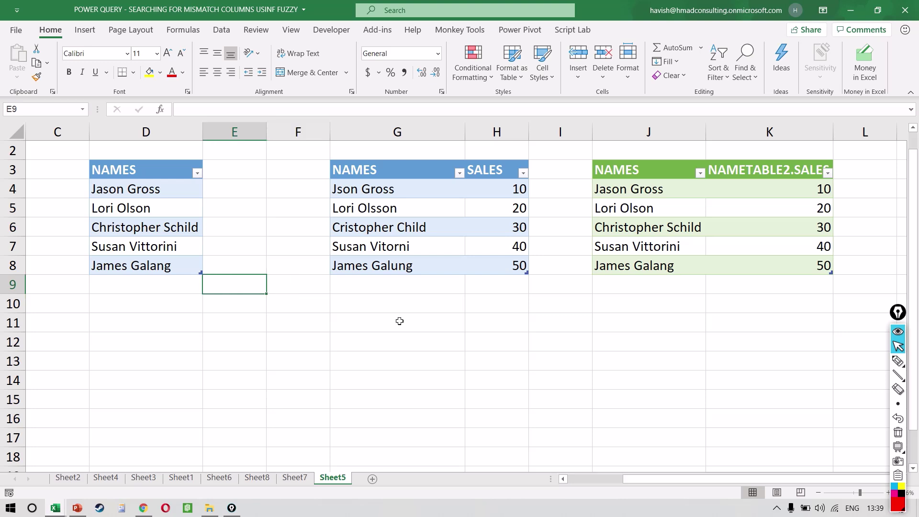
pyautogui.press('Right')
pyautogui.press('Right')
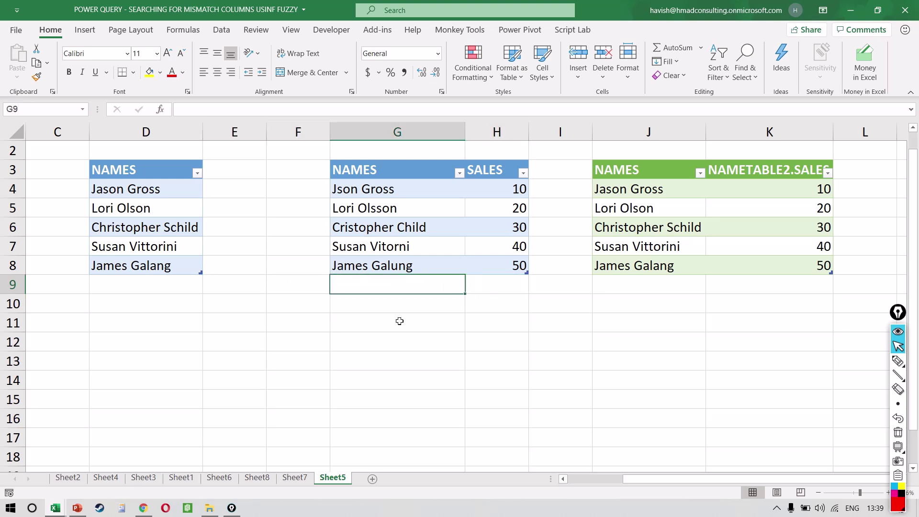
pyautogui.write('J')
pyautogui.press('BackSpace')
pyautogui.press('capslock')
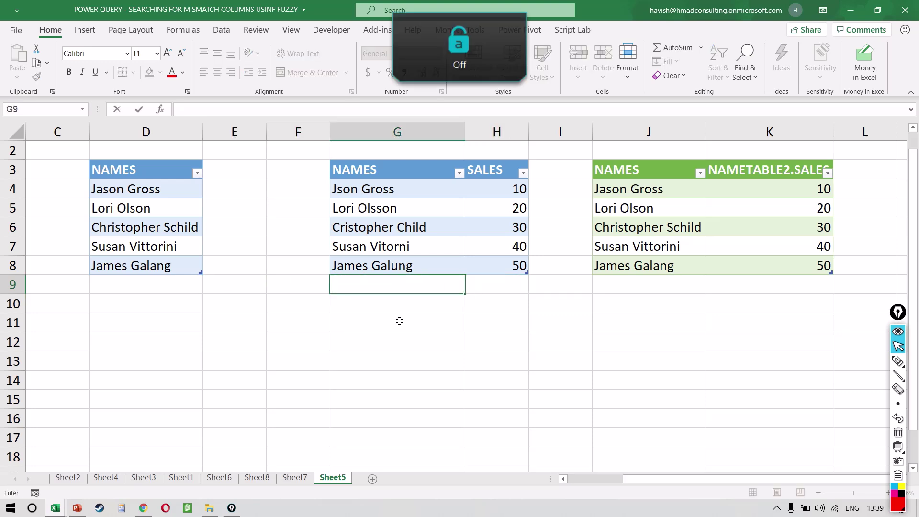
pyautogui.write('James ')
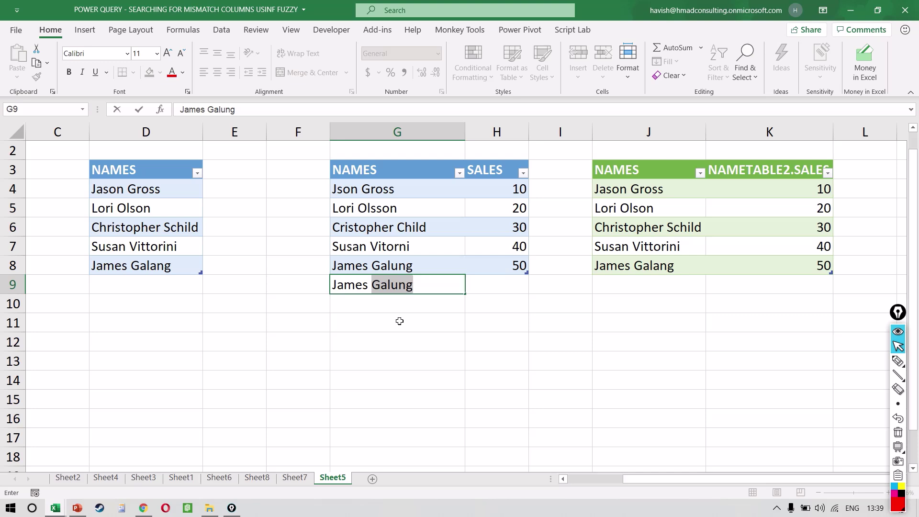
pyautogui.write('Galaang')
pyautogui.press('Tab')
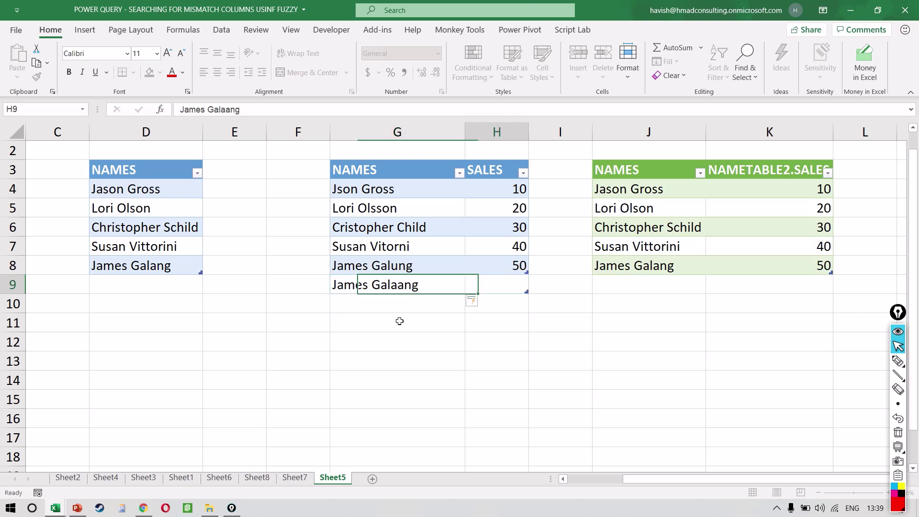
pyautogui.write('60')
pyautogui.press('Return')
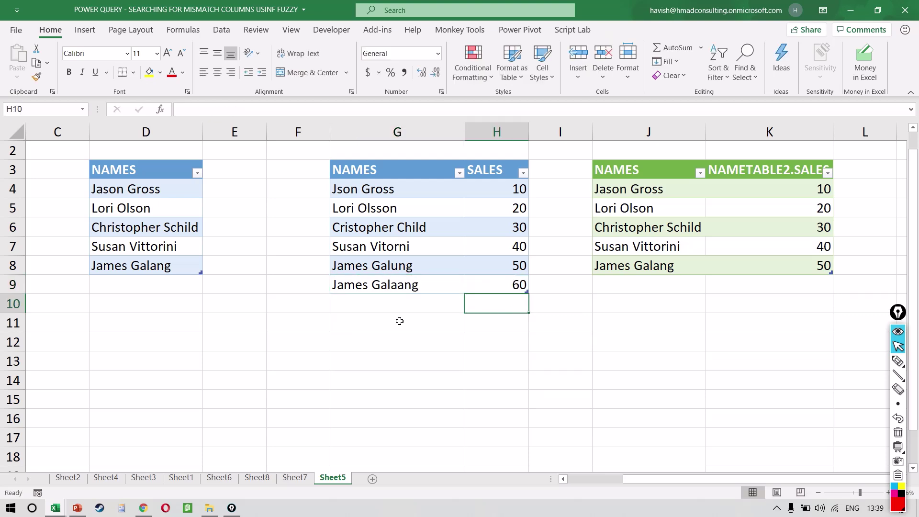
# - Refresh the merged table on Sheet5 and select its last two rows, J8:K9
pyautogui.rightClick(637, 260)
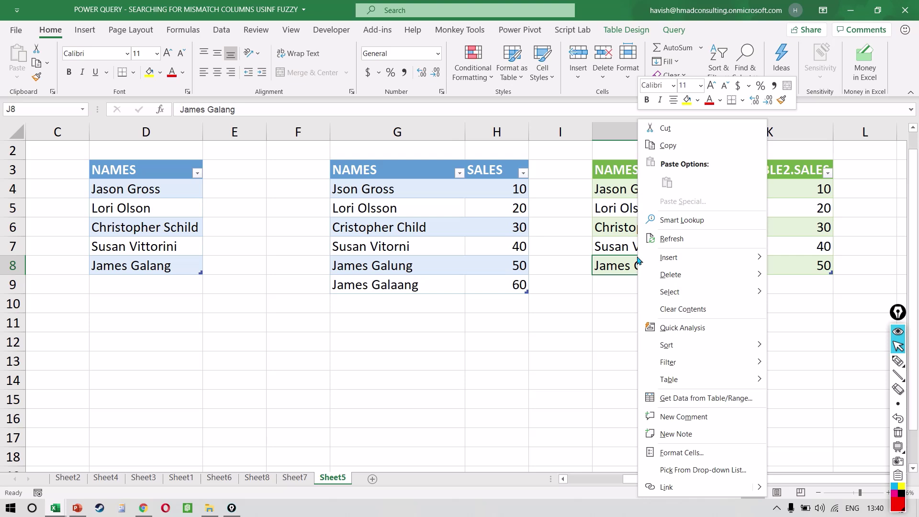
pyautogui.click(693, 243)
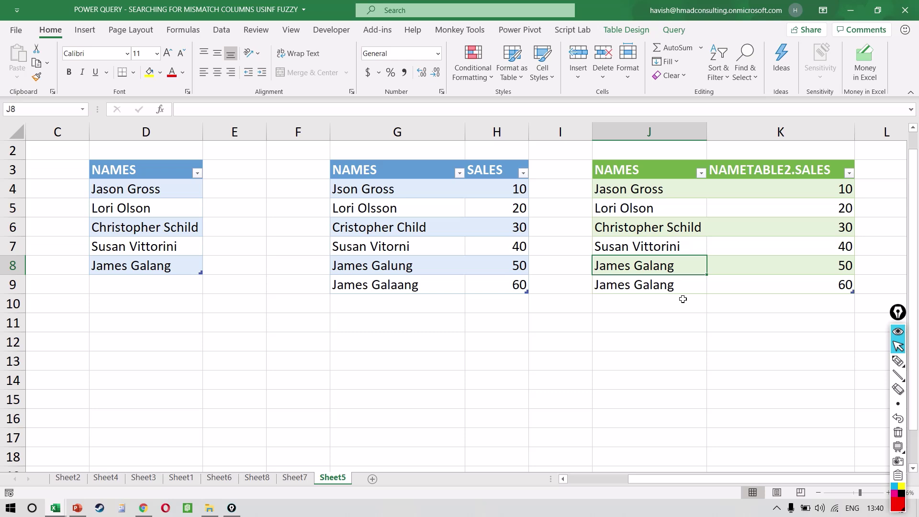
pyautogui.hotkey('shift', 'Down')
pyautogui.hotkey('shift', 'Right')
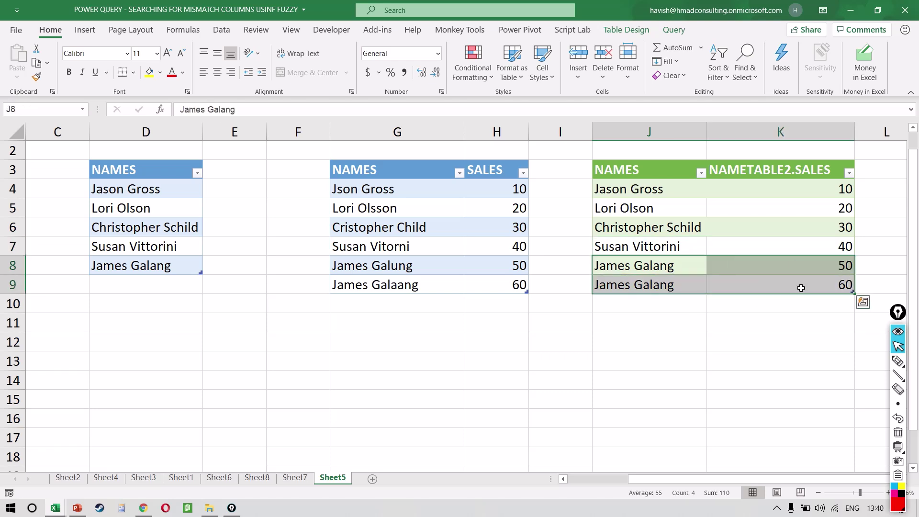
# - Review the added row on Sheet5 and the ID fuzzy match tables on Sheet1
pyautogui.click(392, 291)
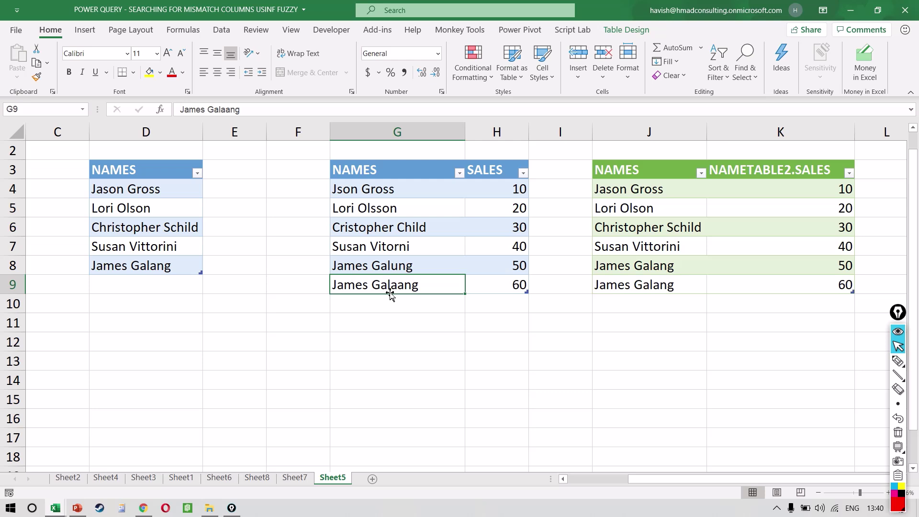
pyautogui.click(396, 309)
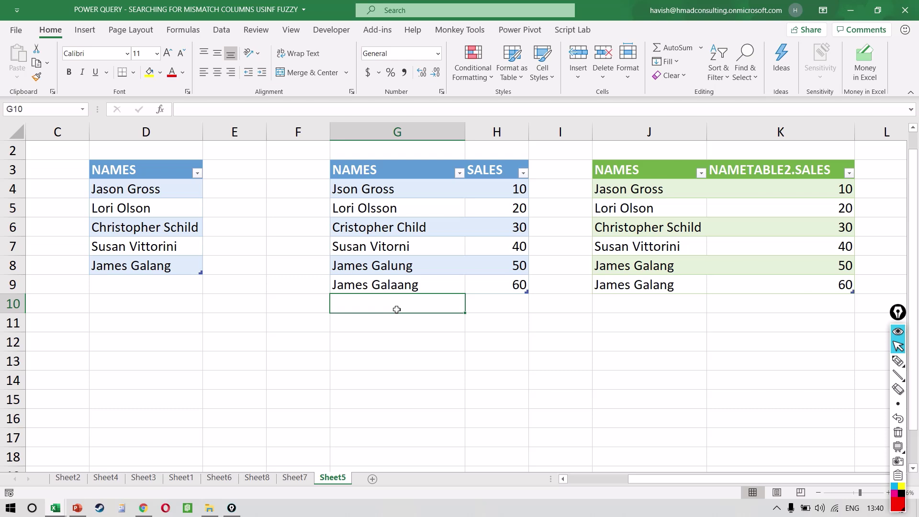
pyautogui.press('Up')
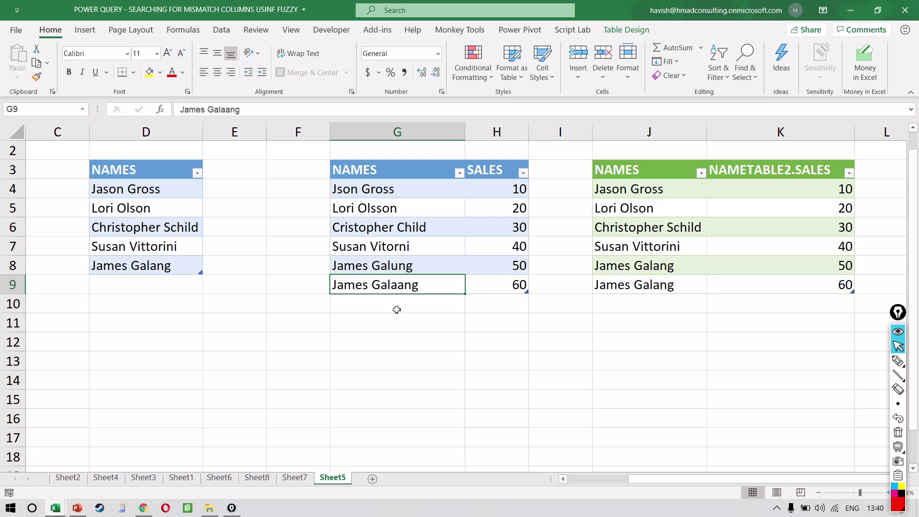
pyautogui.press('Right')
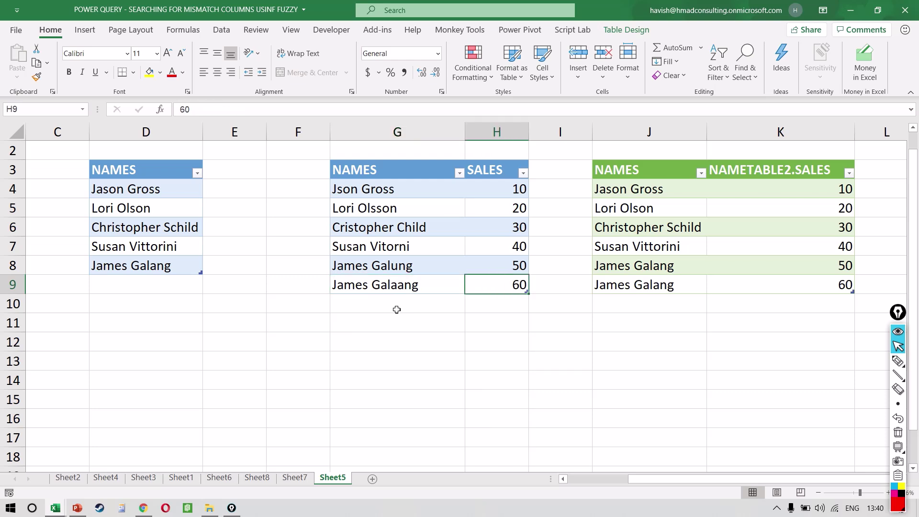
pyautogui.hotkey('ctrl', 'pageup')
pyautogui.hotkey('ctrl', 'pageup')
pyautogui.hotkey('ctrl', 'pageup')
pyautogui.hotkey('ctrl', 'pageup')
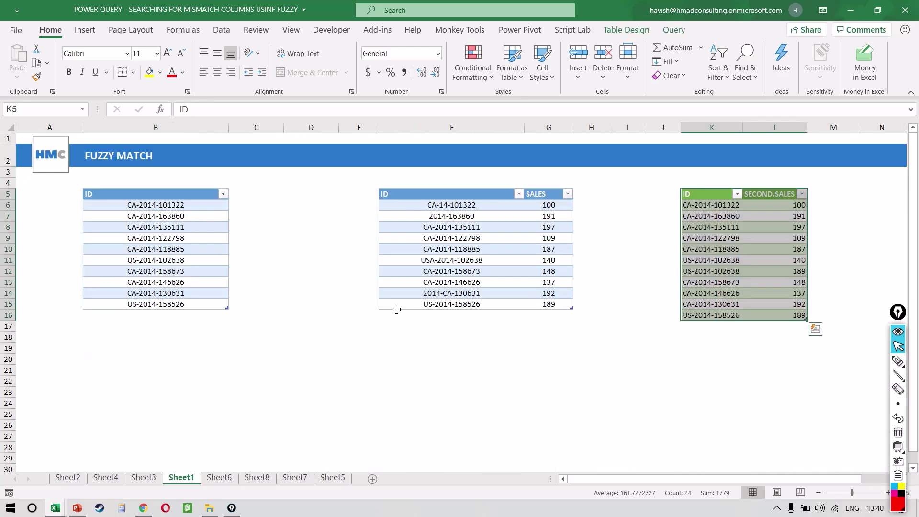
pyautogui.hotkey('ctrl', 'pagedown')
pyautogui.hotkey('ctrl', 'pagedown')
pyautogui.hotkey('ctrl', 'pagedown')
pyautogui.hotkey('ctrl', 'pagedown')
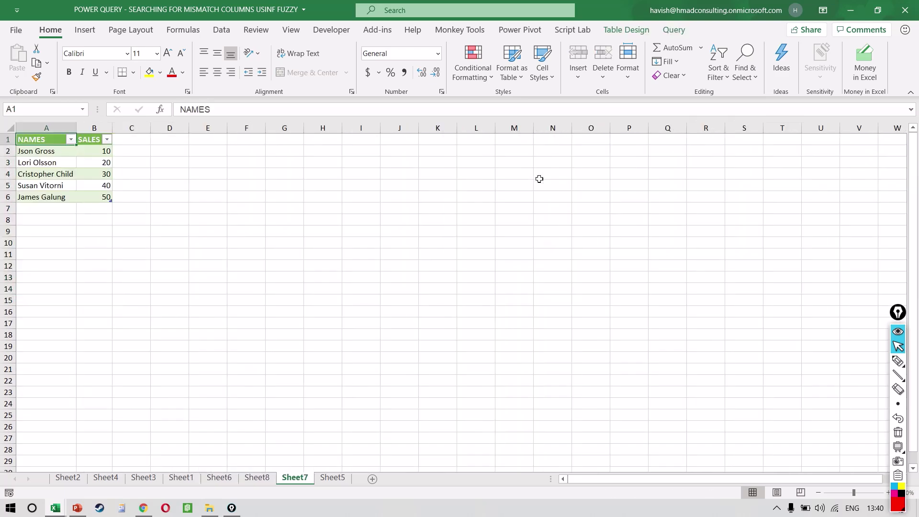